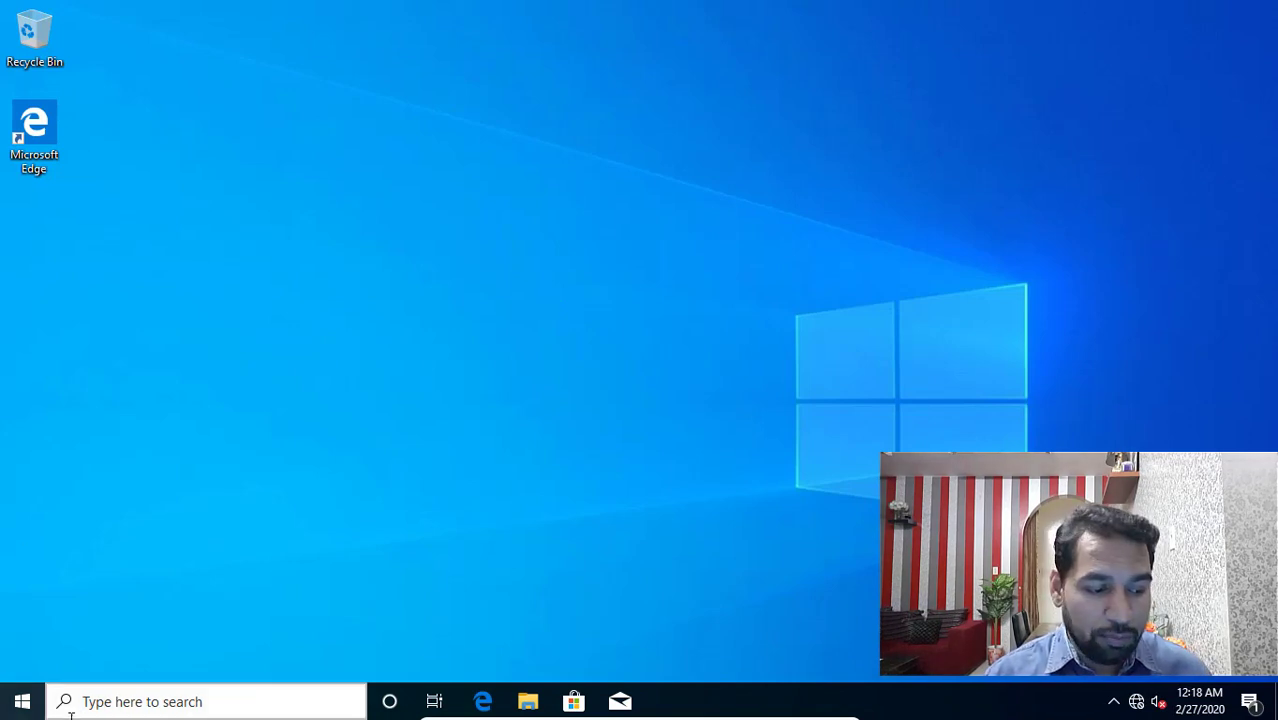
- Open Disk Management and maximize its window
right_click(22, 700)
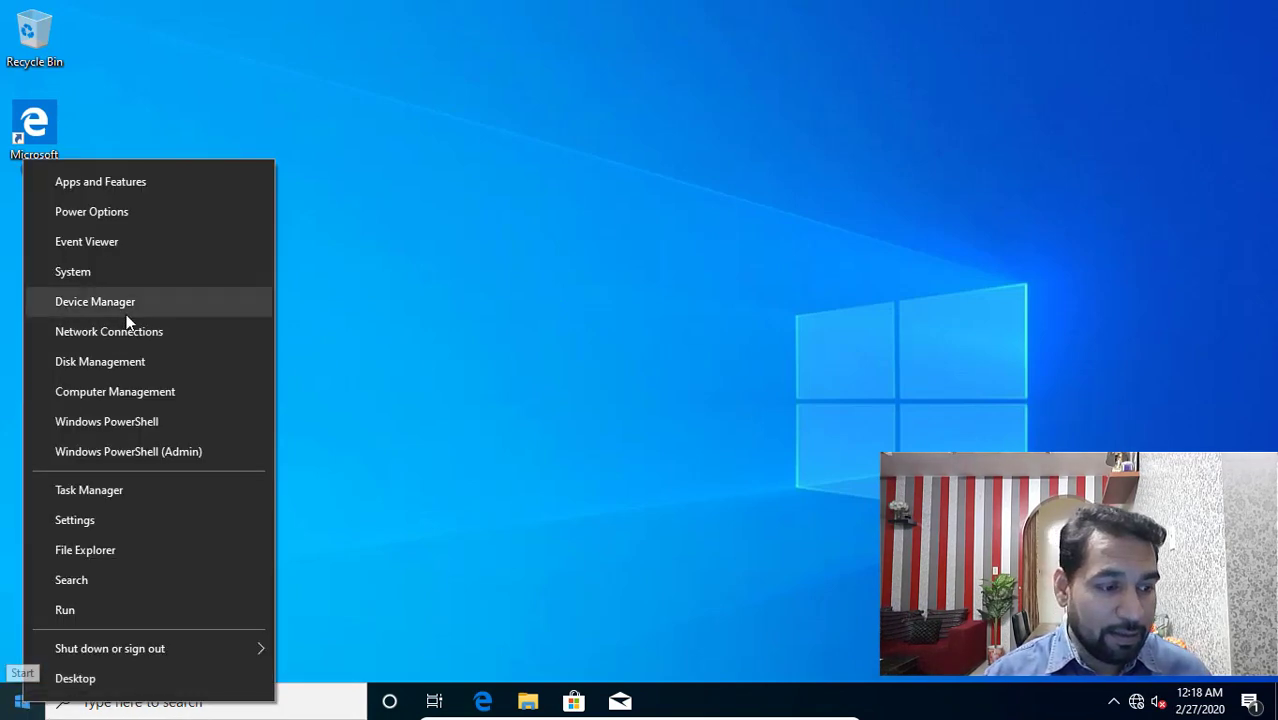
left_click(113, 362)
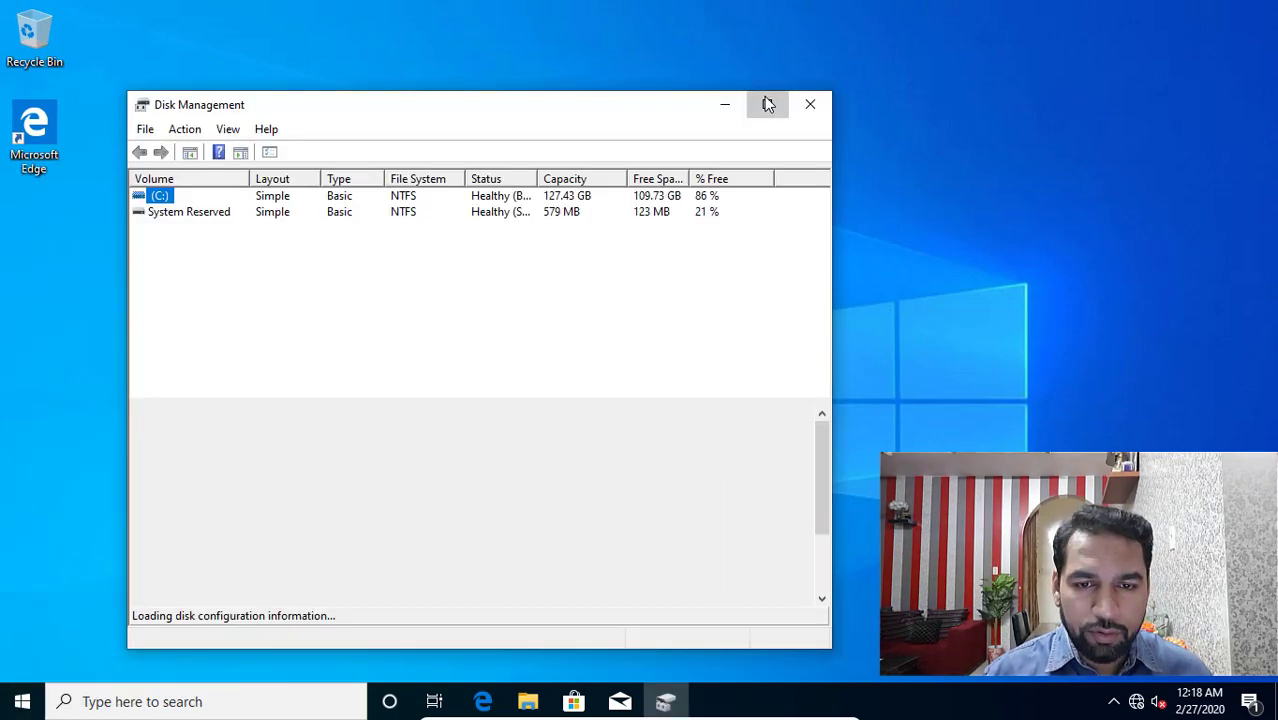
left_click(767, 105)
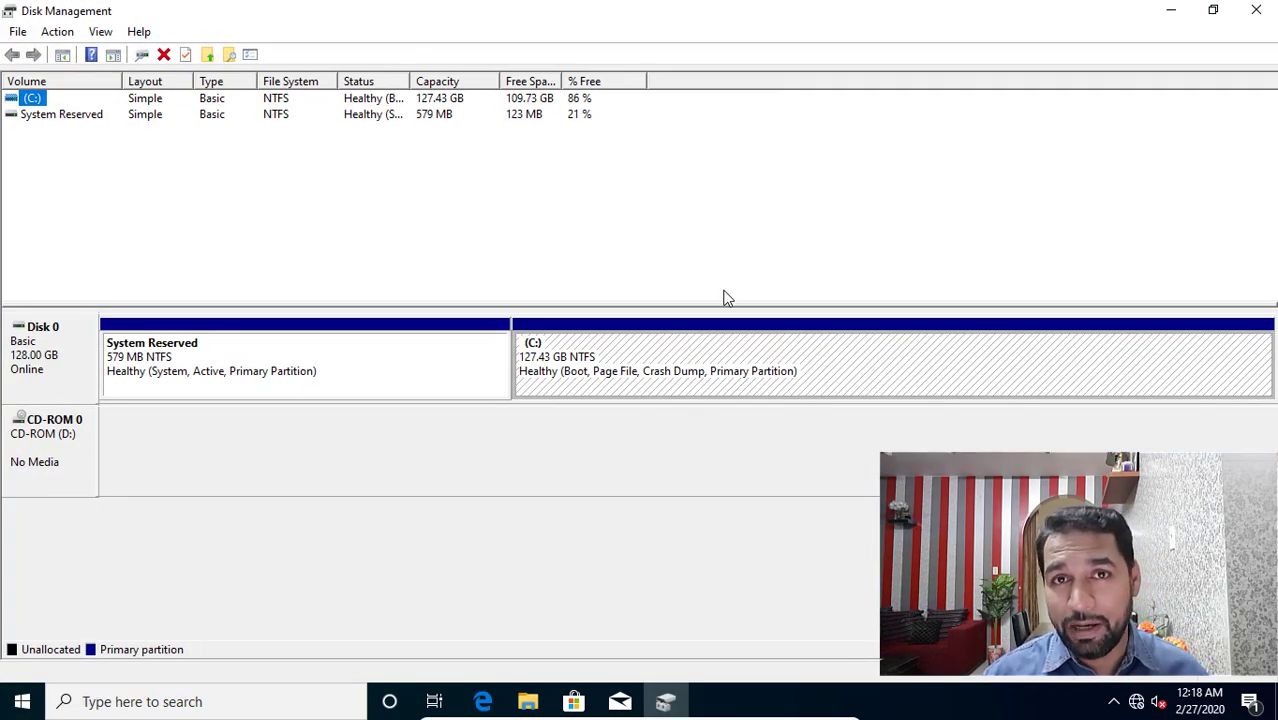
- Check the partition style of Disk 0 in its volume properties, and close the properties
right_click(55, 348)
left_click(107, 521)
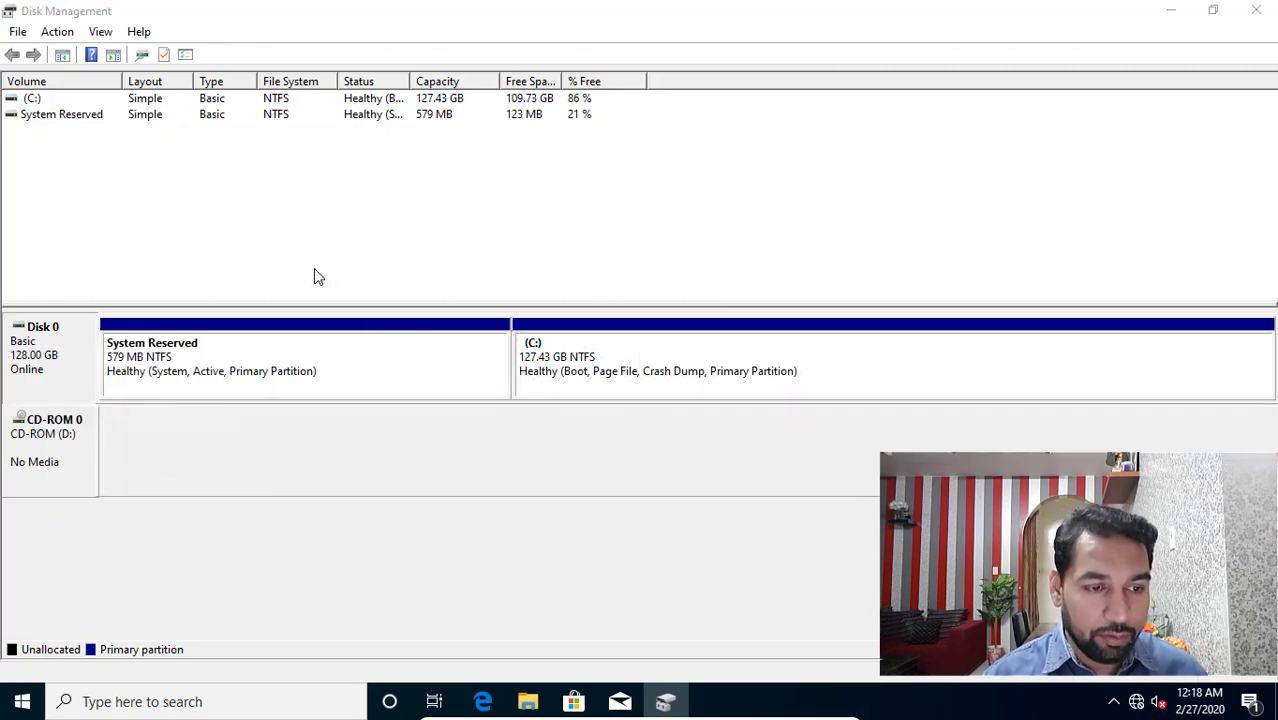
left_click(254, 169)
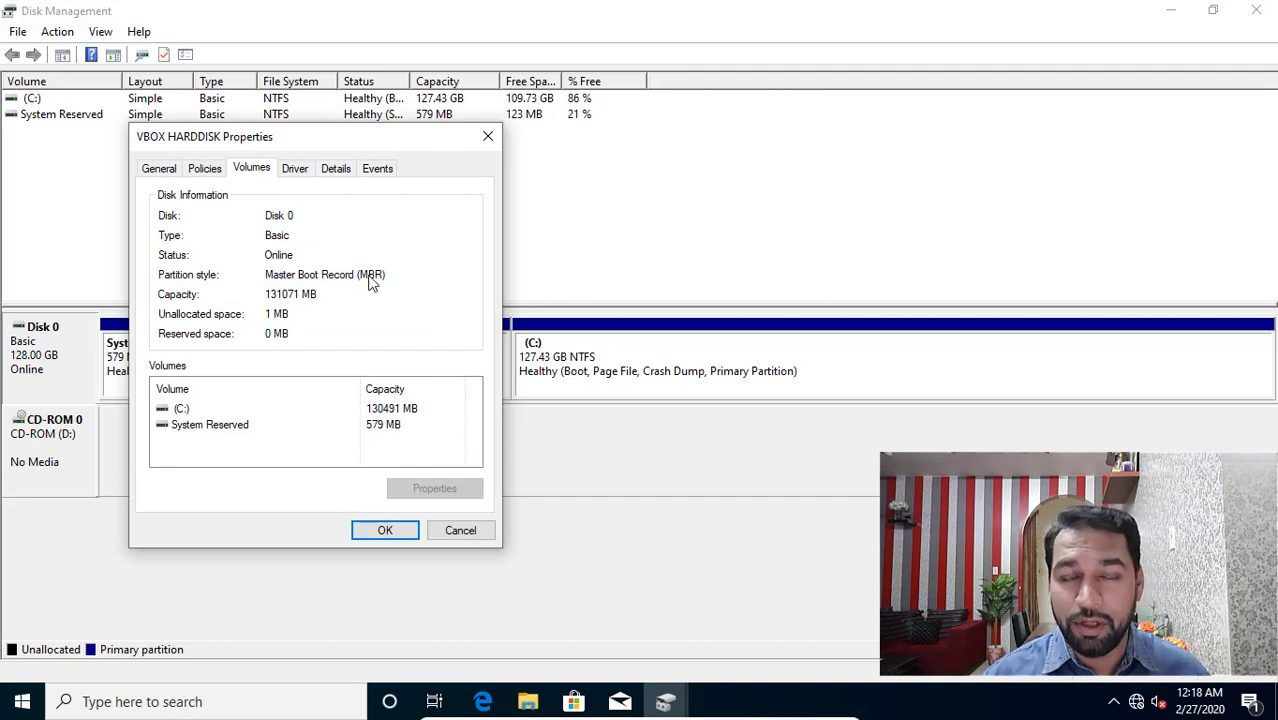
left_click(488, 136)
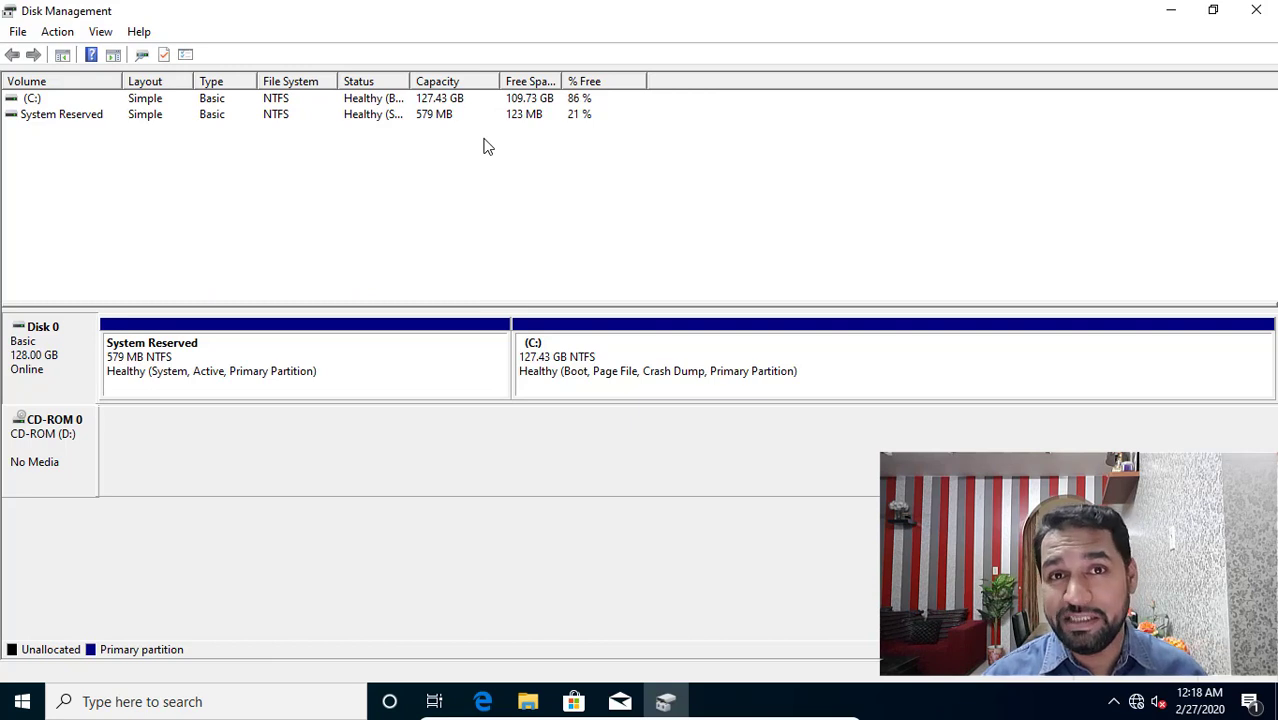
- Examine the System Reserved and C: partitions on Disk 0, ending with System Reserved selected
left_click(253, 362)
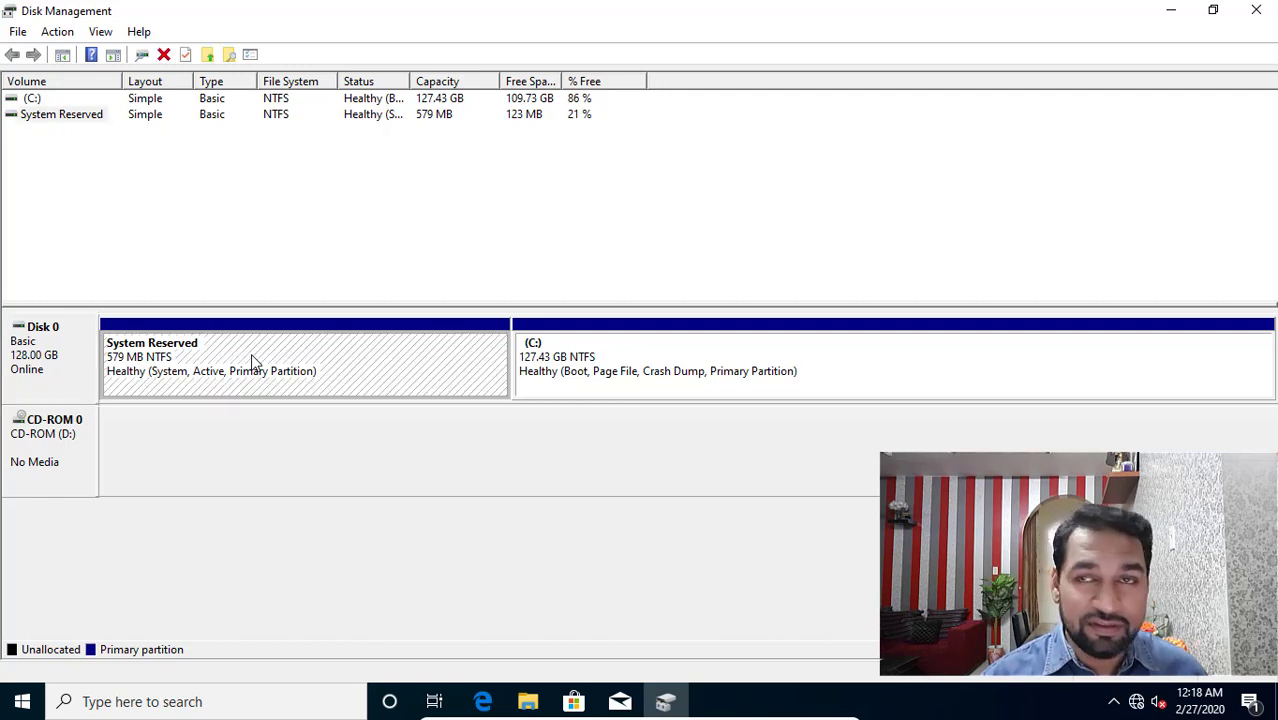
left_click(616, 357)
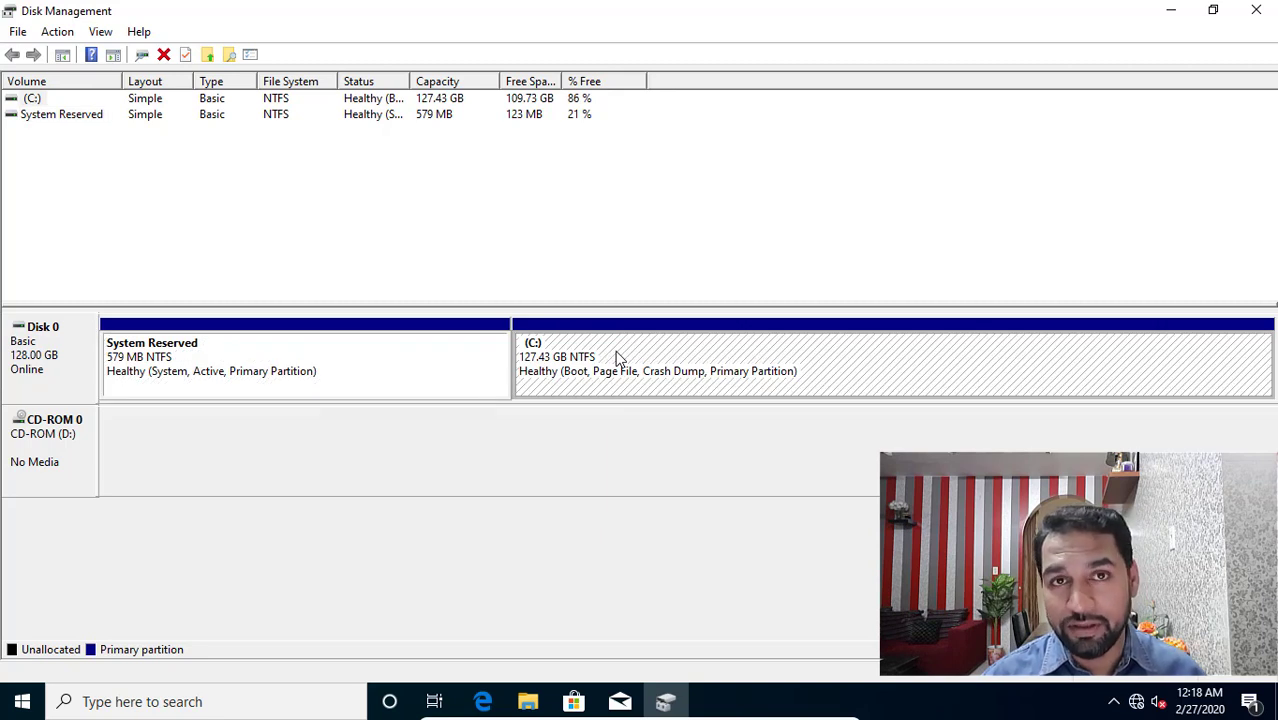
left_click(368, 352)
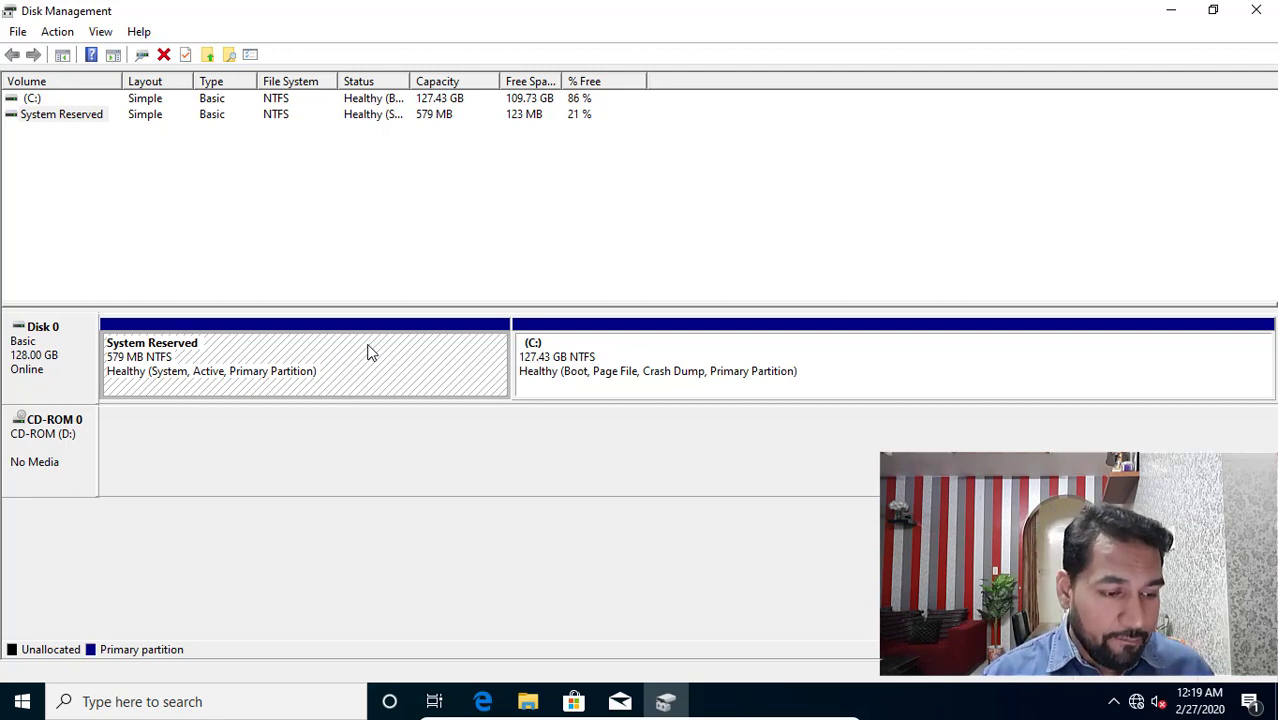
right_click(368, 351)
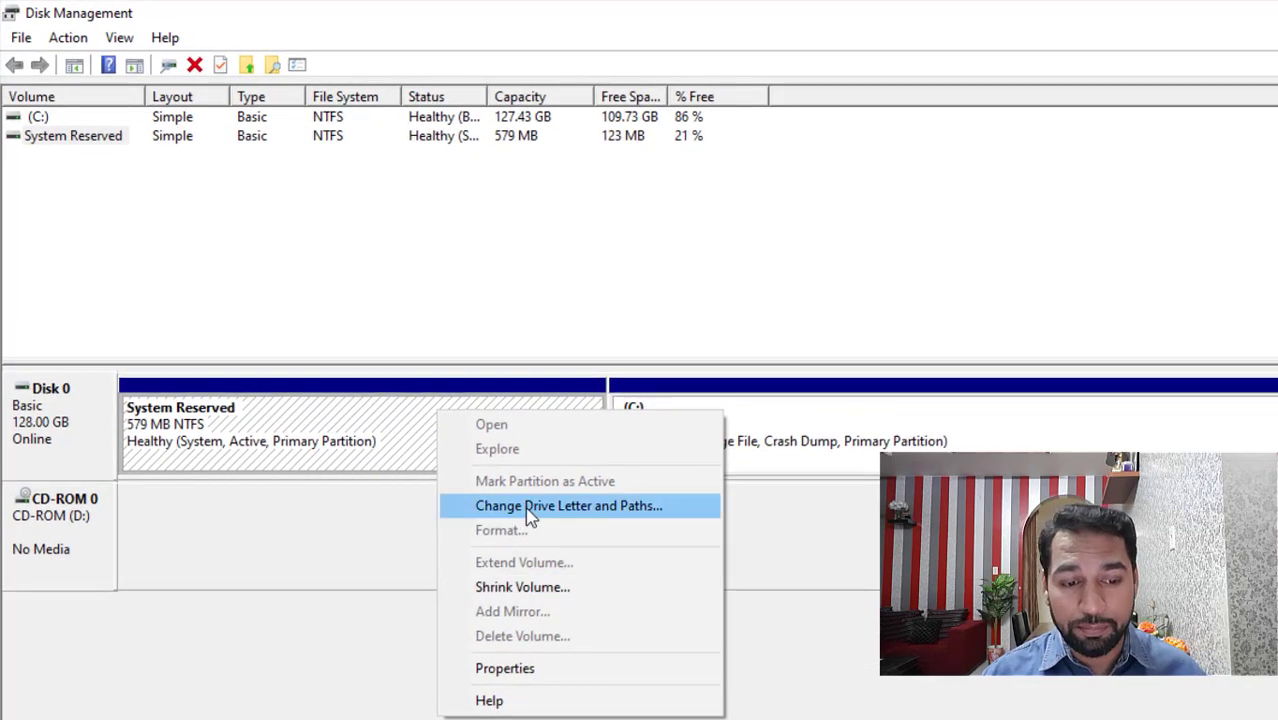
left_click(530, 508)
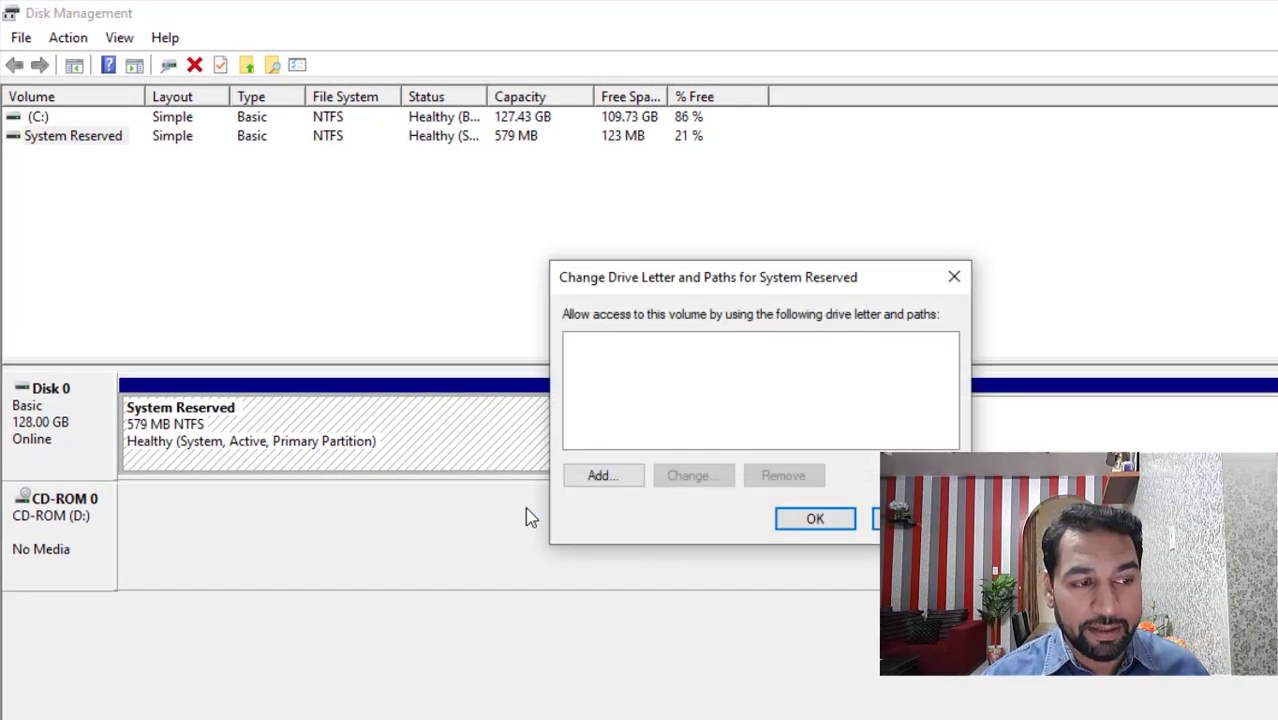
left_click(605, 476)
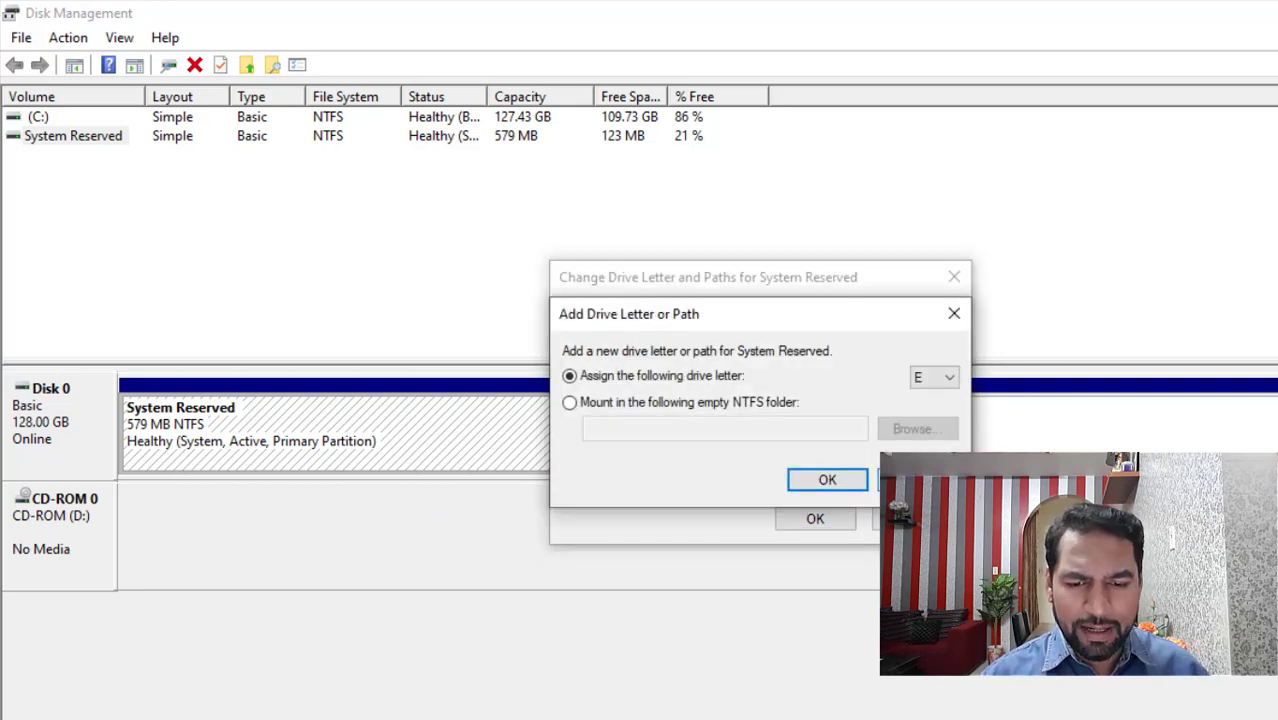
left_click(954, 313)
left_click(954, 277)
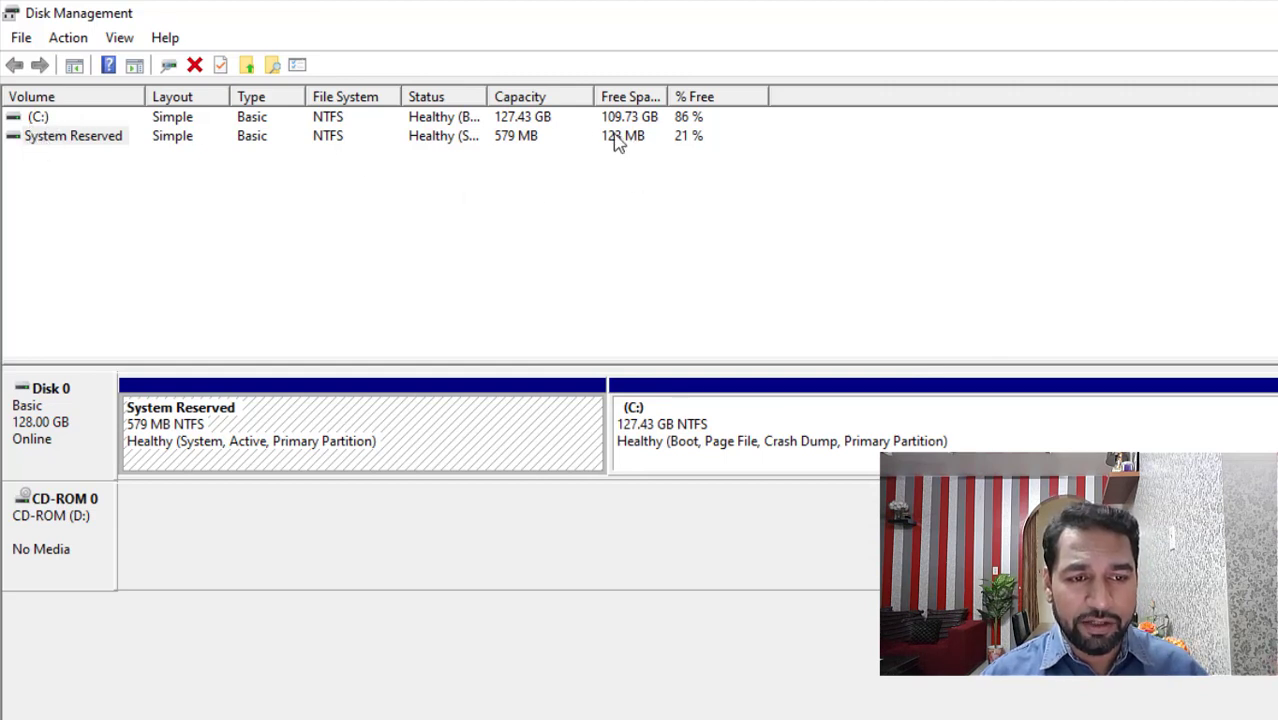
left_click(530, 141)
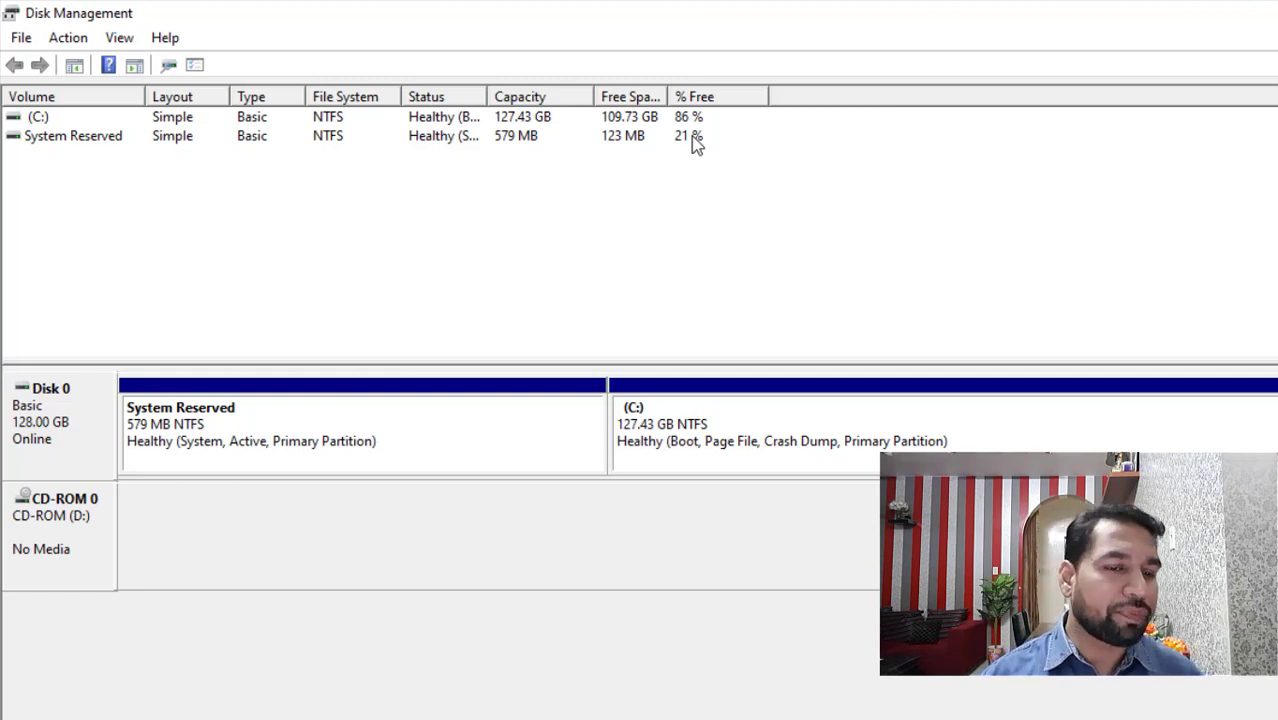
- Assign drive letter E to the System Reserved partition on Disk 0
right_click(417, 457)
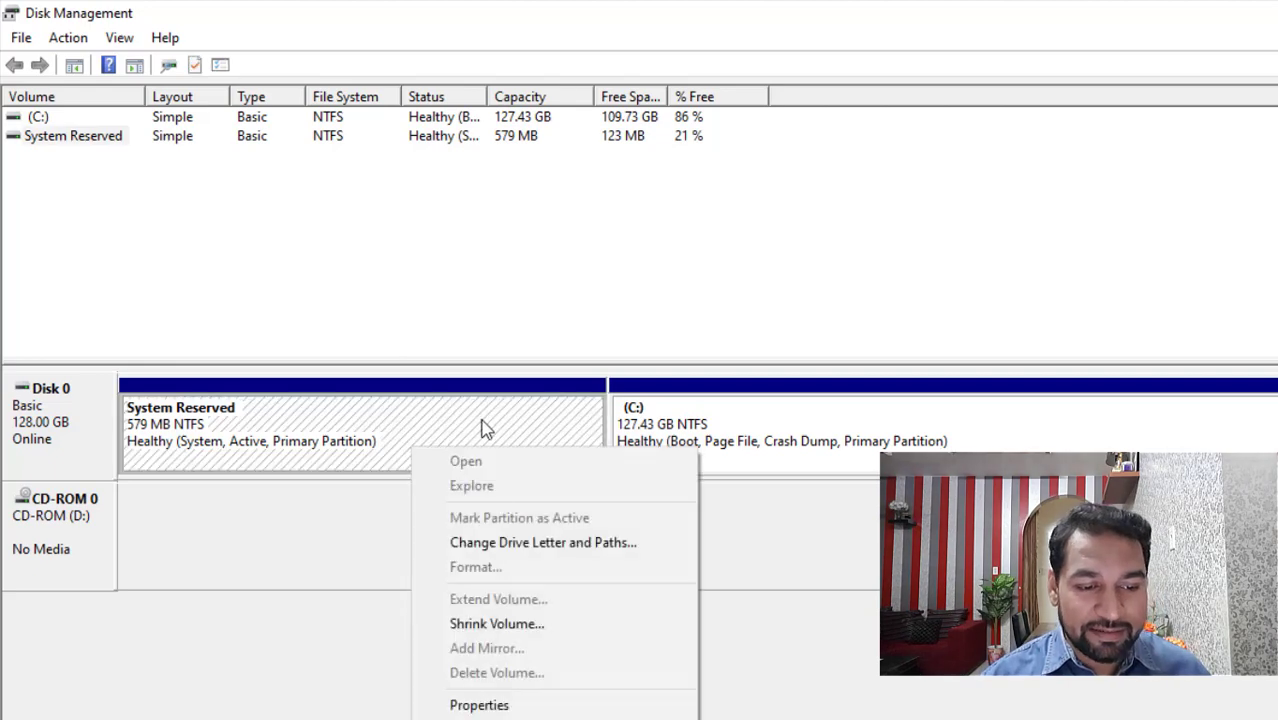
left_click(490, 540)
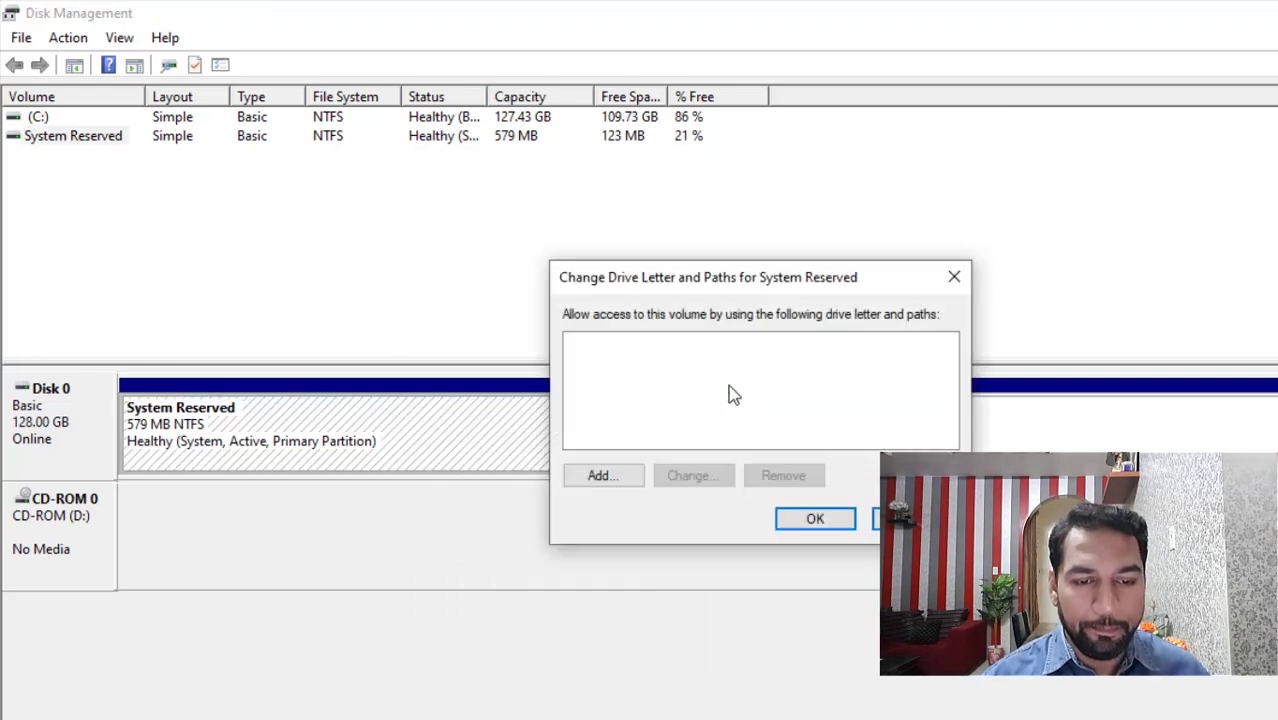
left_click(610, 474)
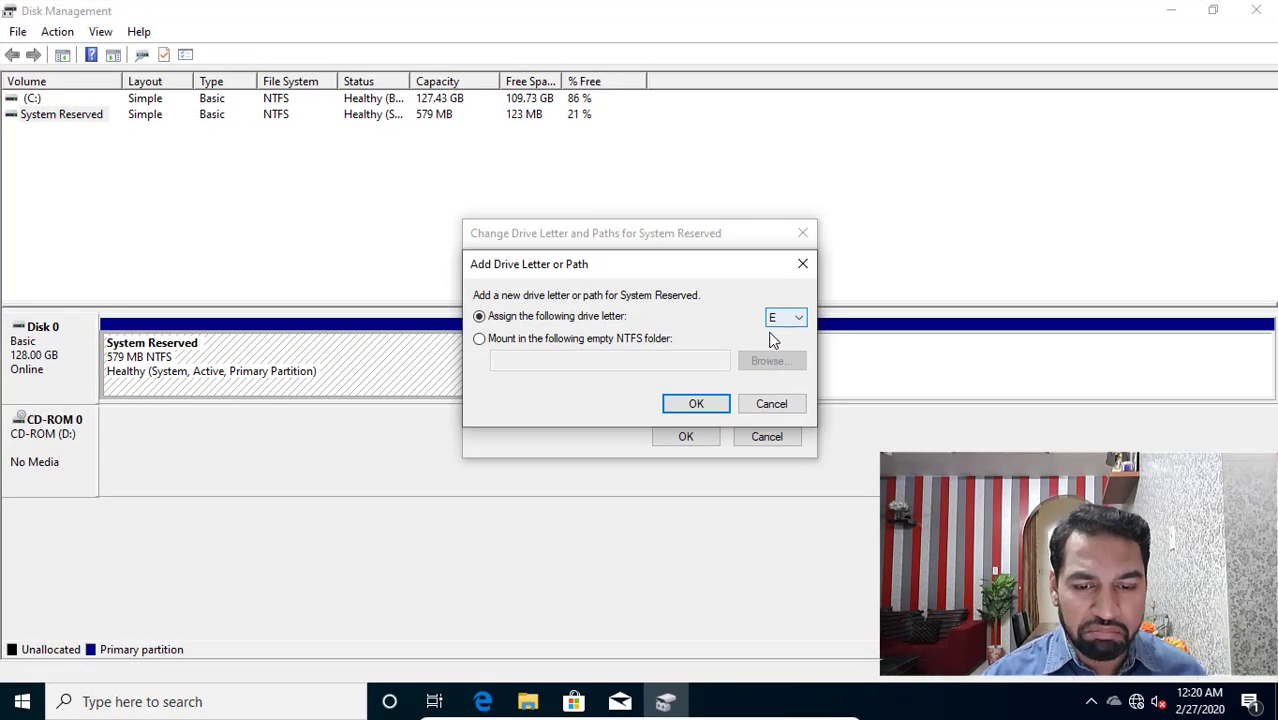
left_click(693, 405)
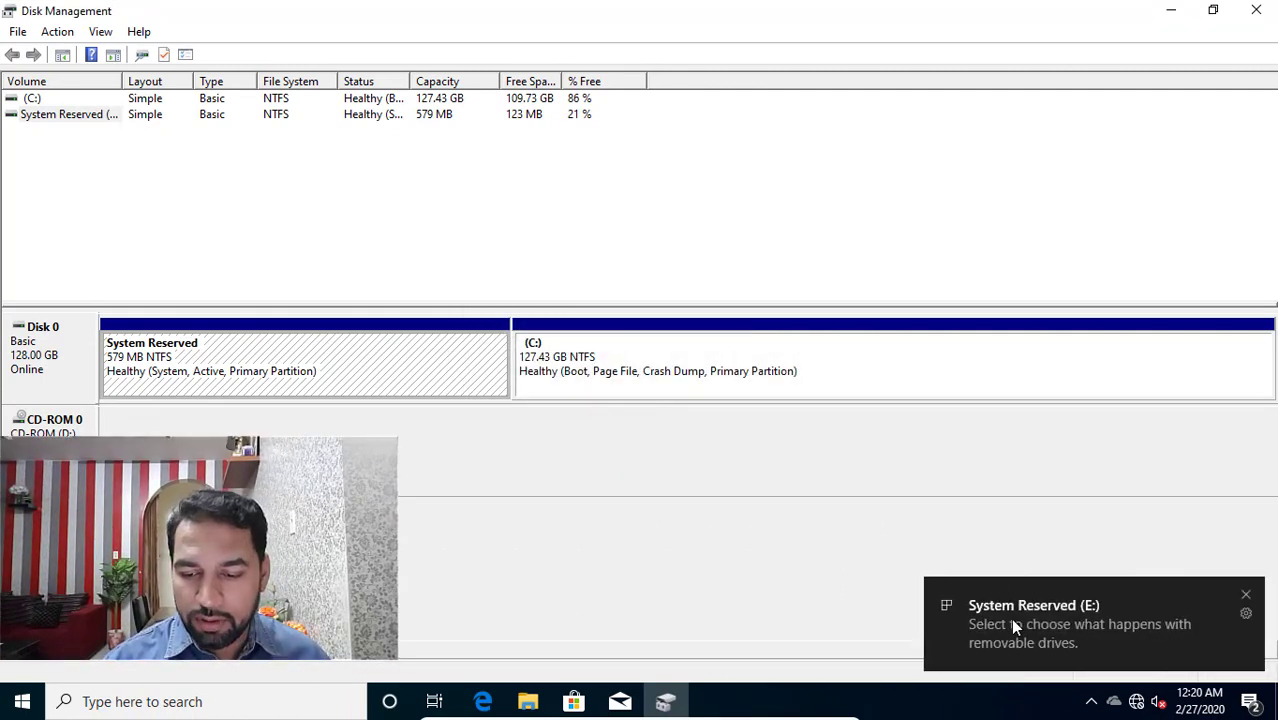
- Open the System Reserved (E:) drive in File Explorer, go up to This PC and reopen the drive
left_click(1021, 619)
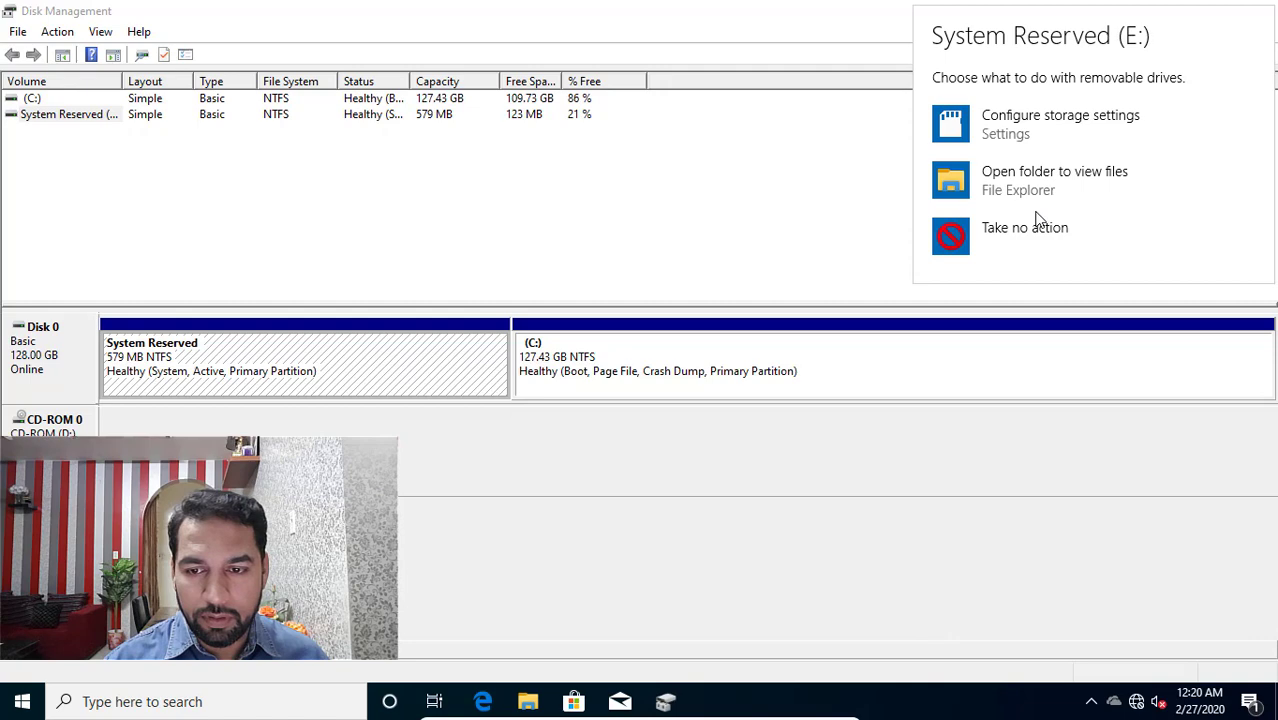
left_click(985, 188)
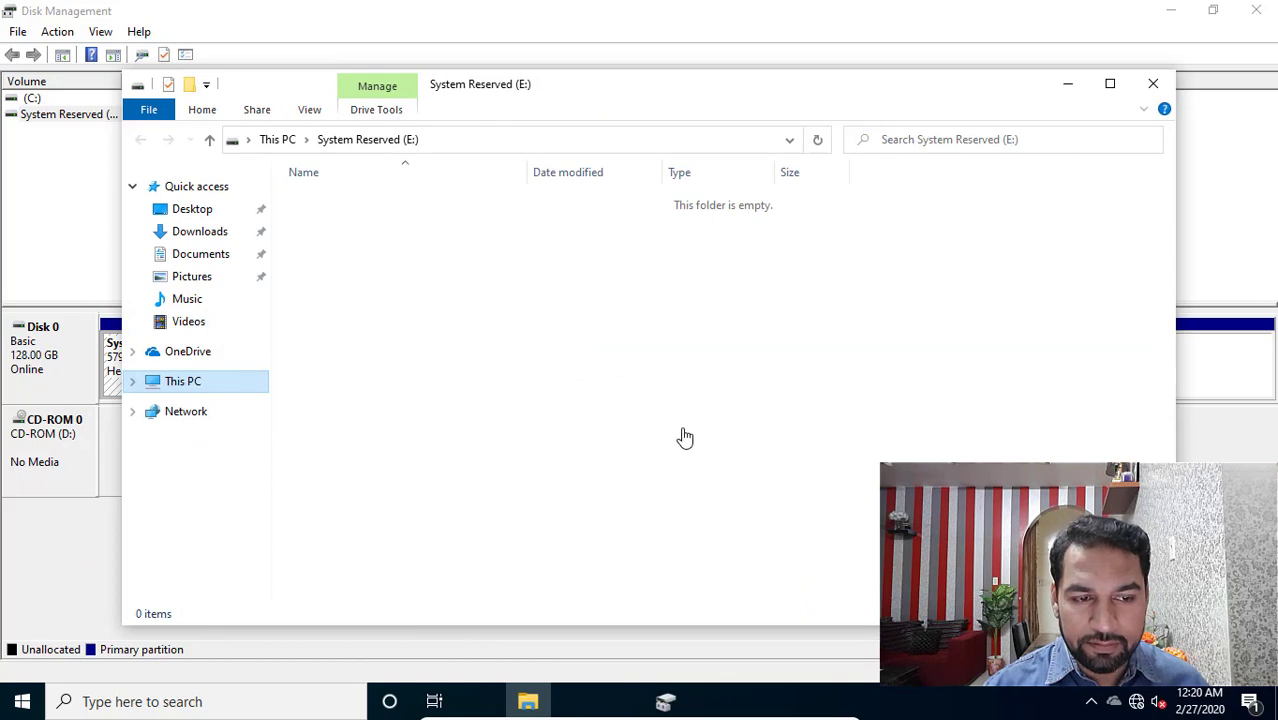
key("alt+Up")
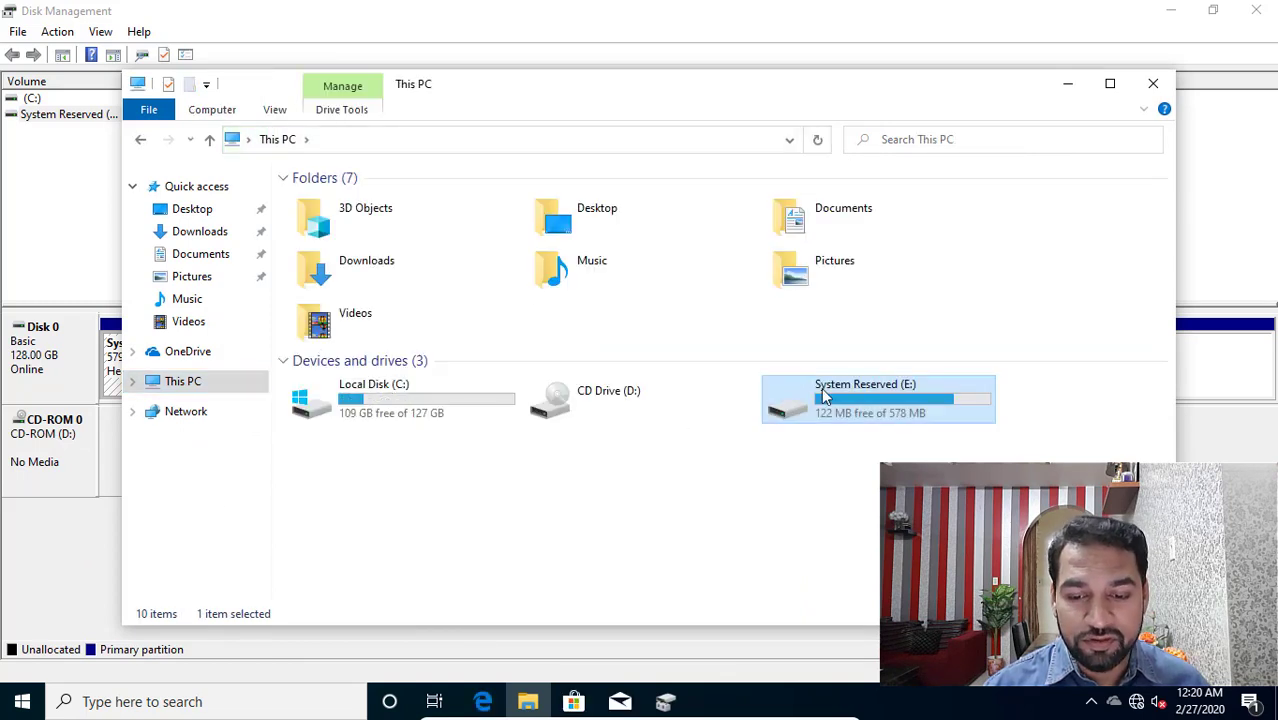
double_click(821, 390)
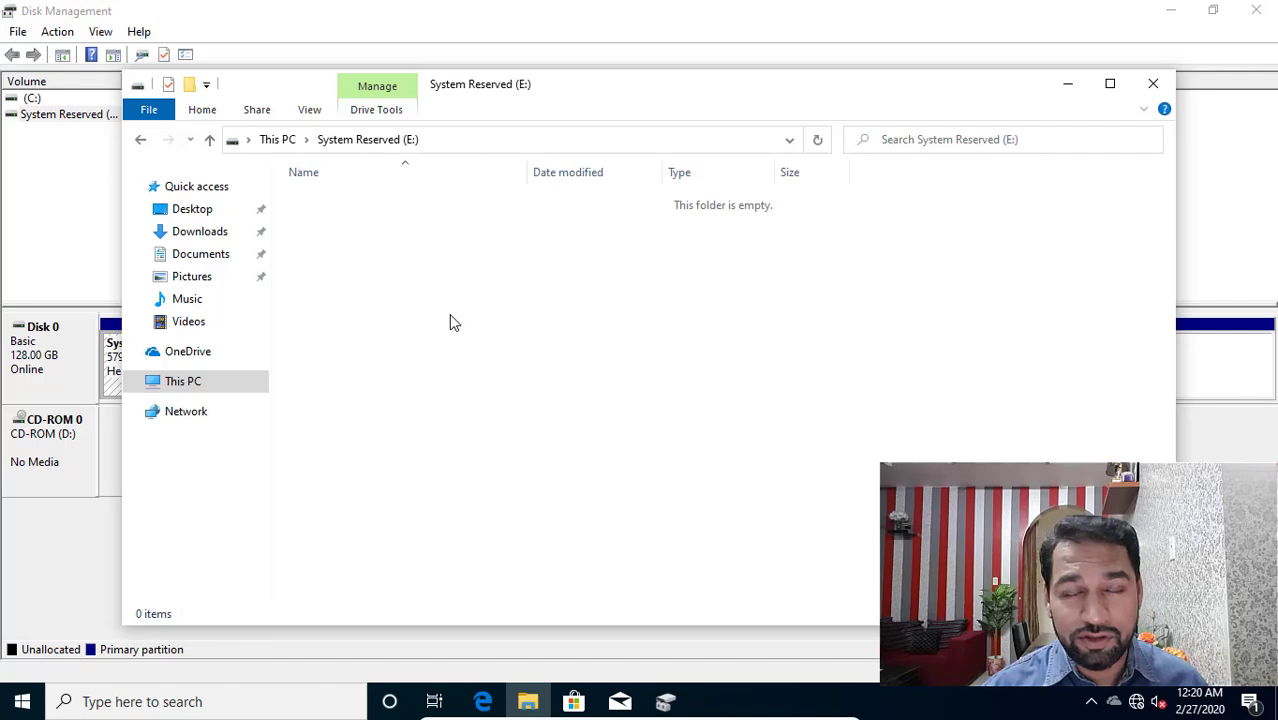
- Turn on the display of hidden items in File Explorer
left_click(316, 111)
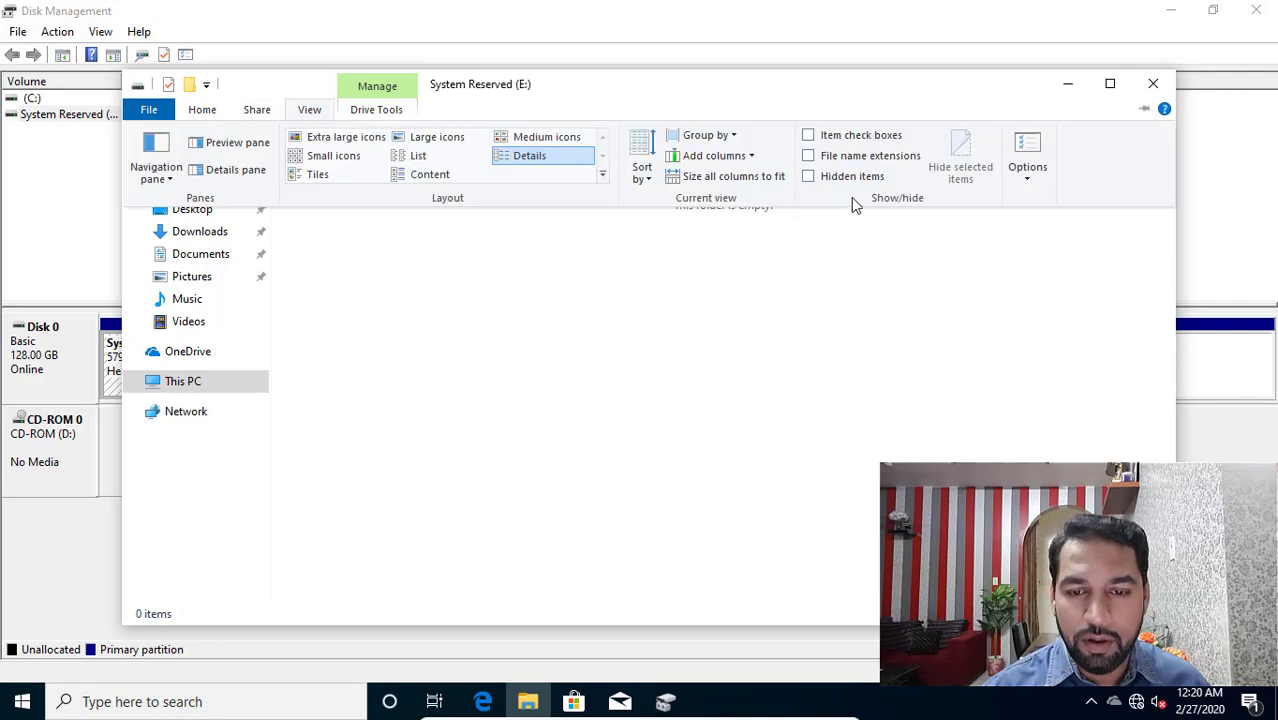
left_click(811, 200)
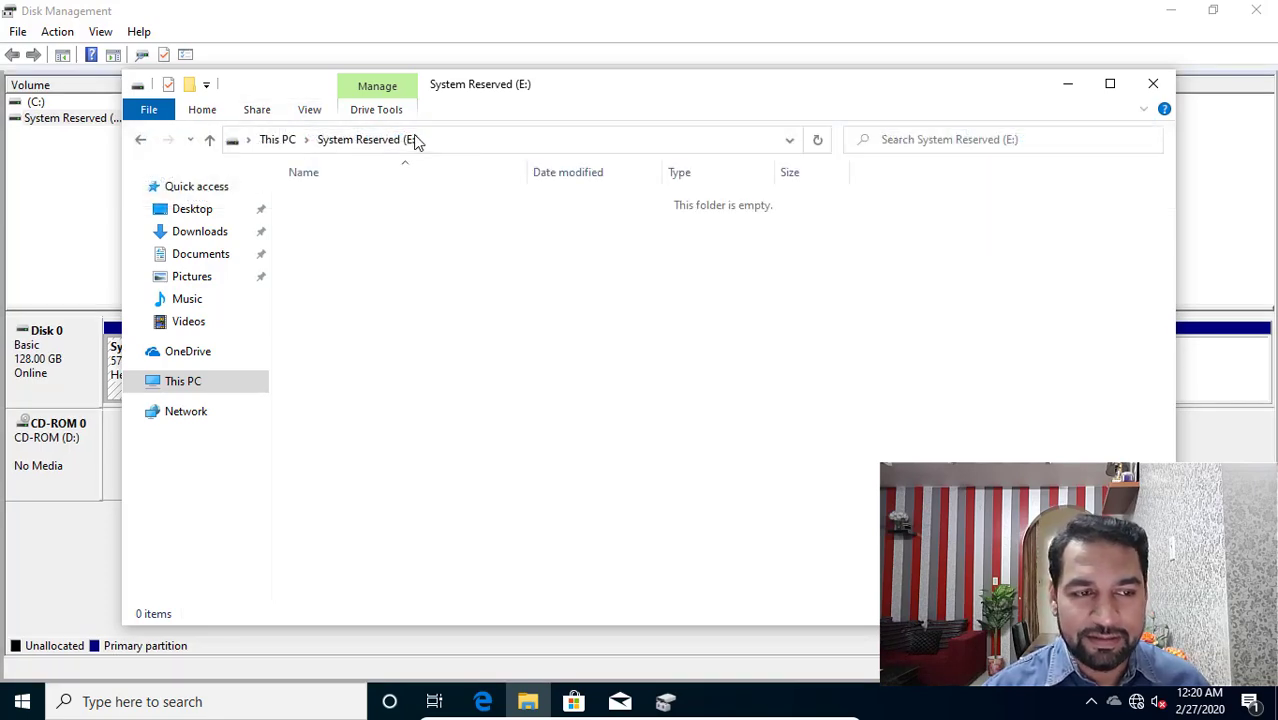
left_click(309, 109)
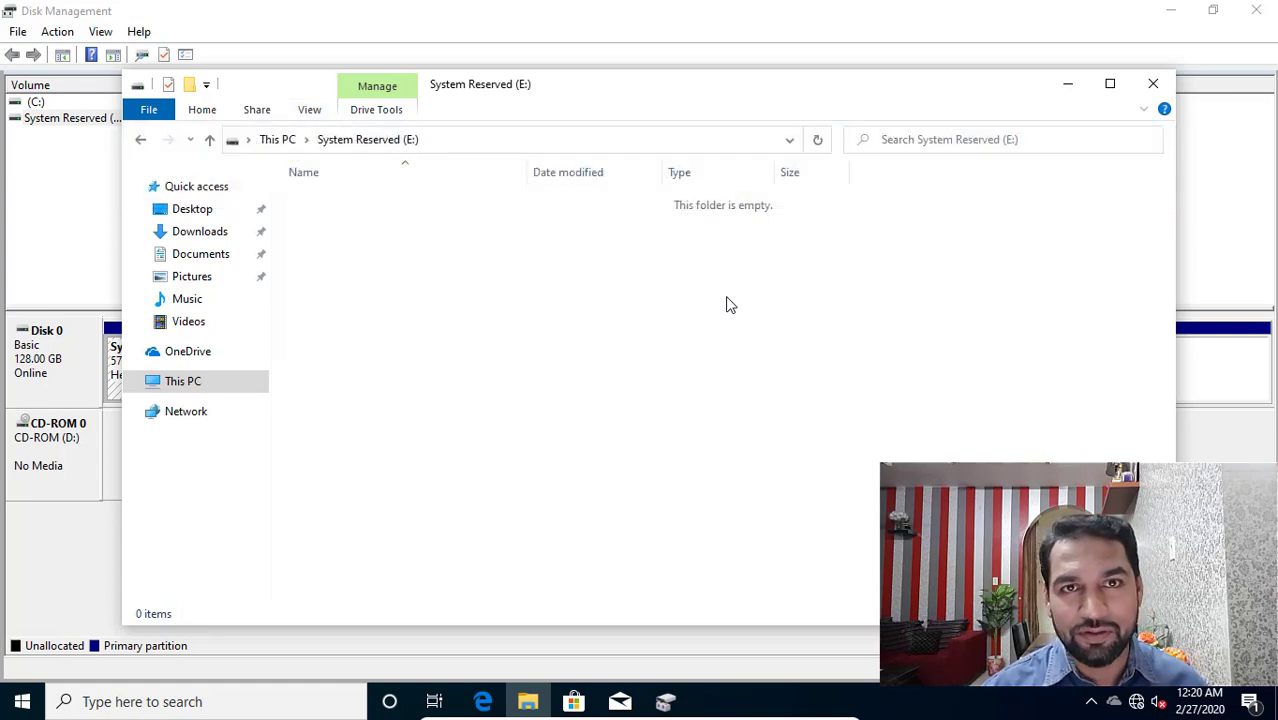
- Disable "Hide protected operating system files (Recommended)" in the Folder Options and accept the warning
left_click(314, 109)
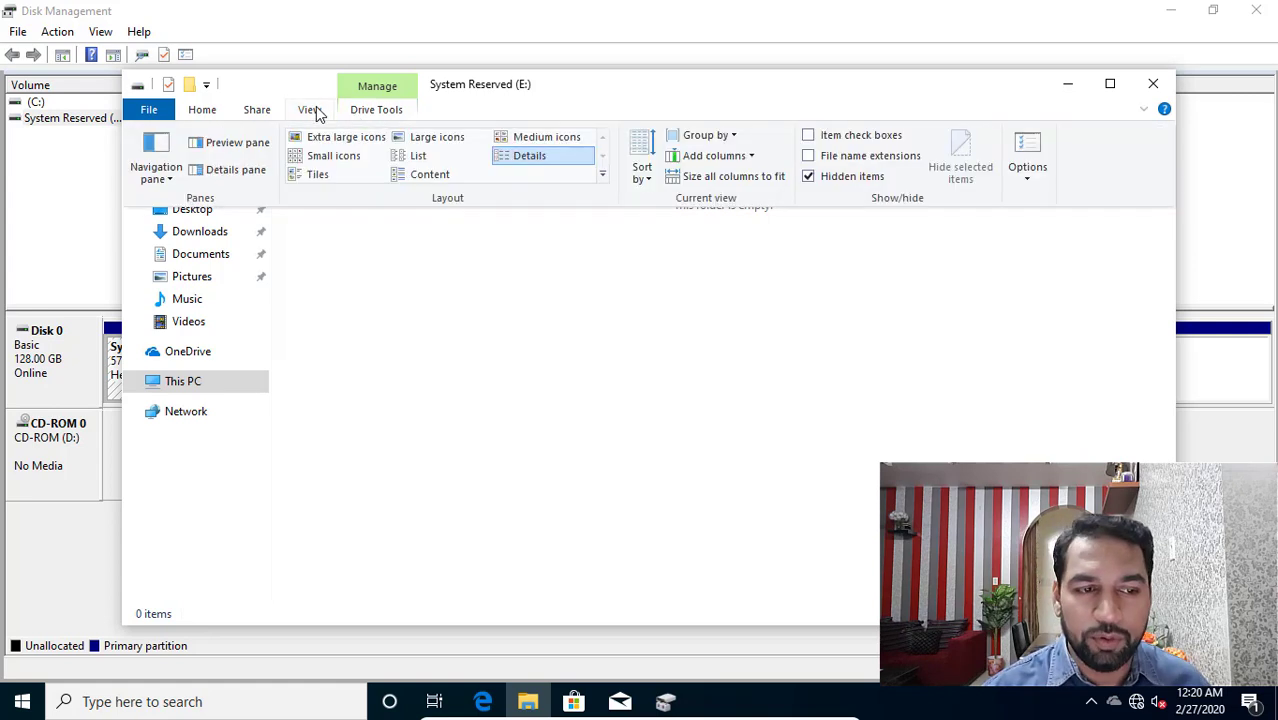
left_click(1027, 157)
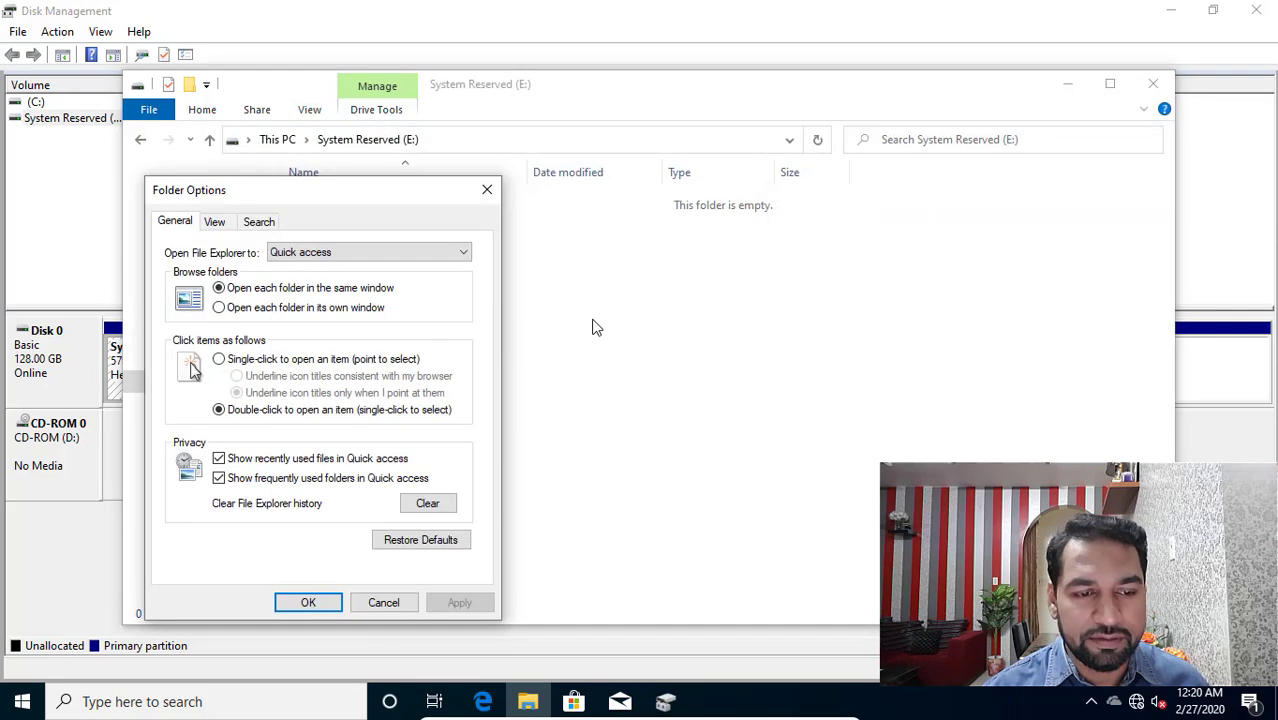
left_click(214, 221)
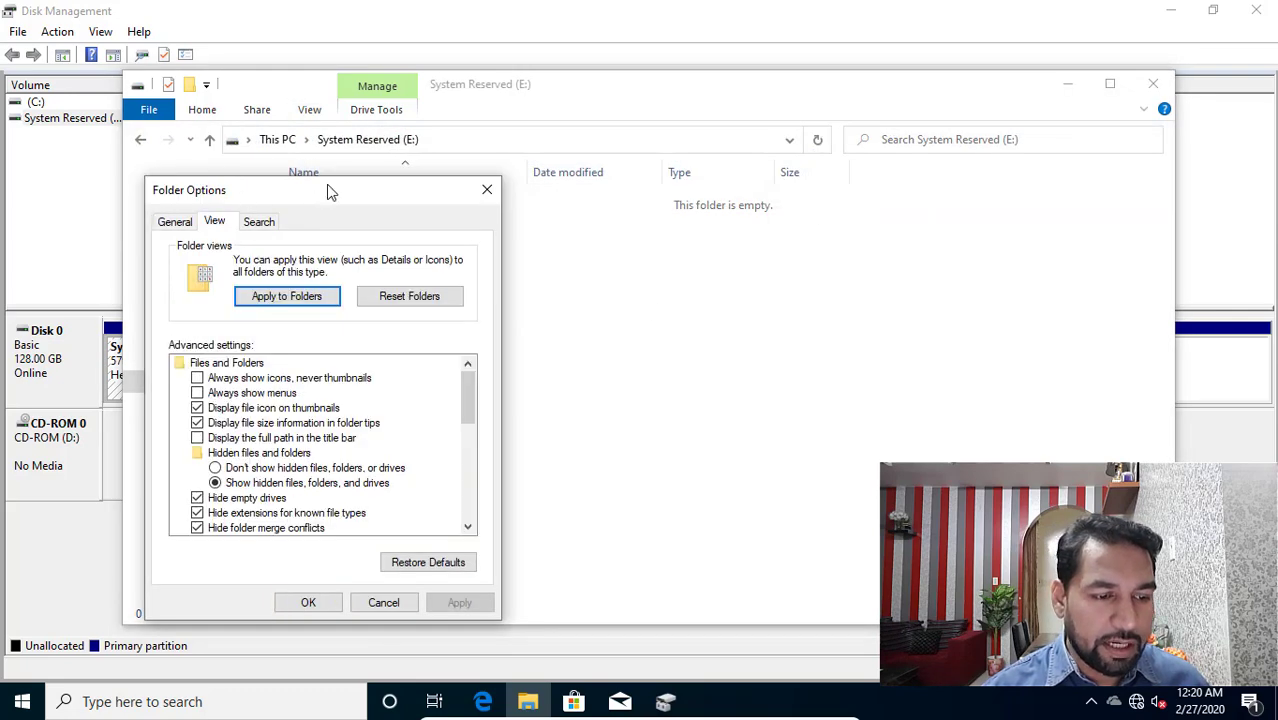
left_click_drag(328, 191, 435, 106)
scroll(392, 335, "down", 1)
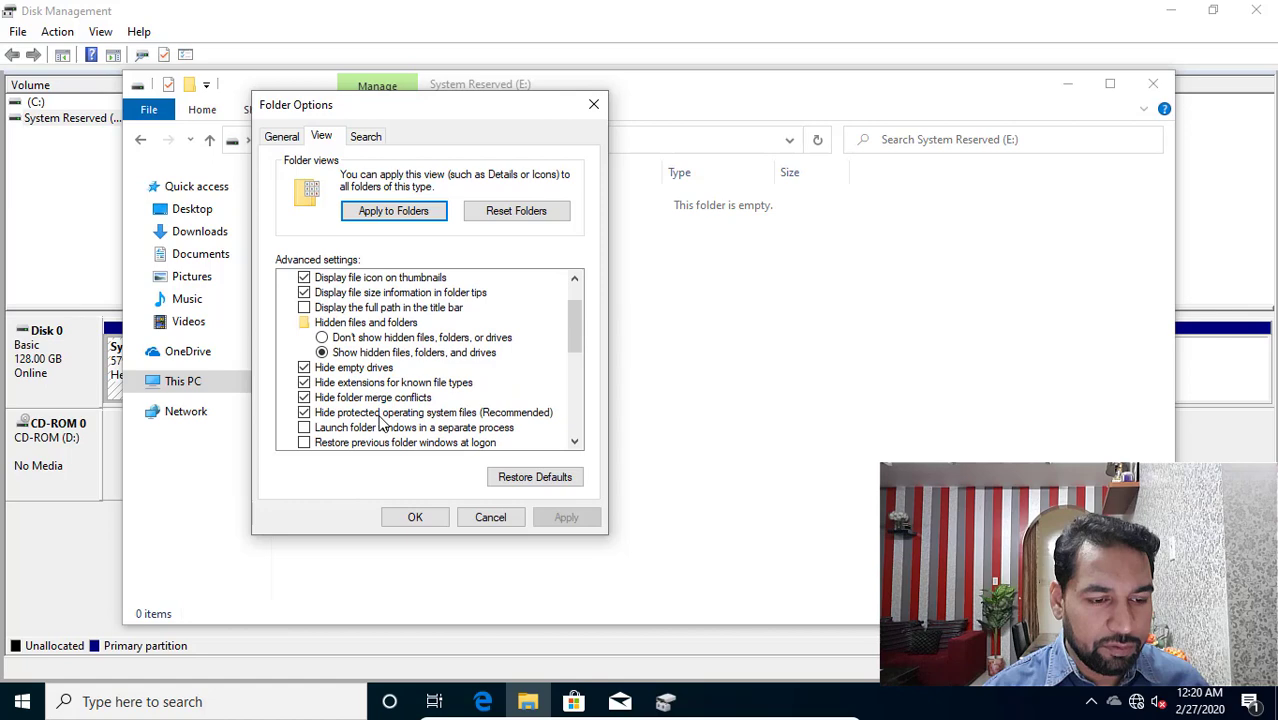
left_click(310, 413)
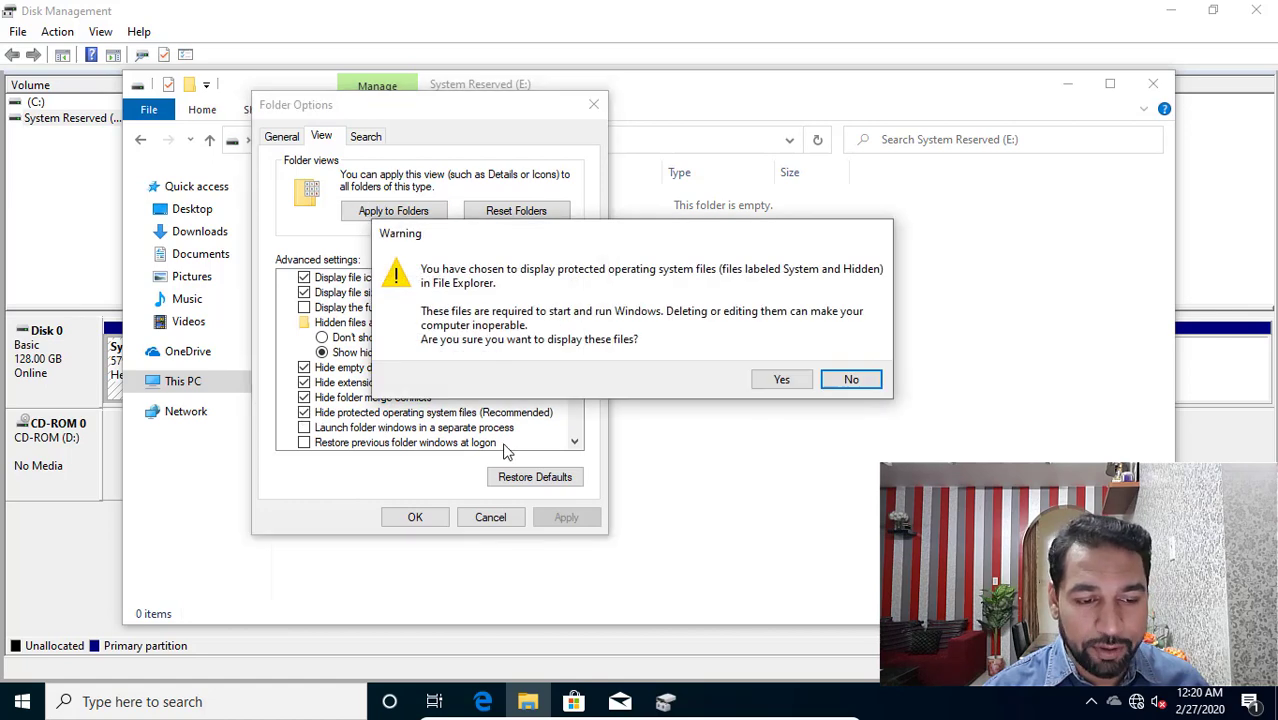
left_click(760, 382)
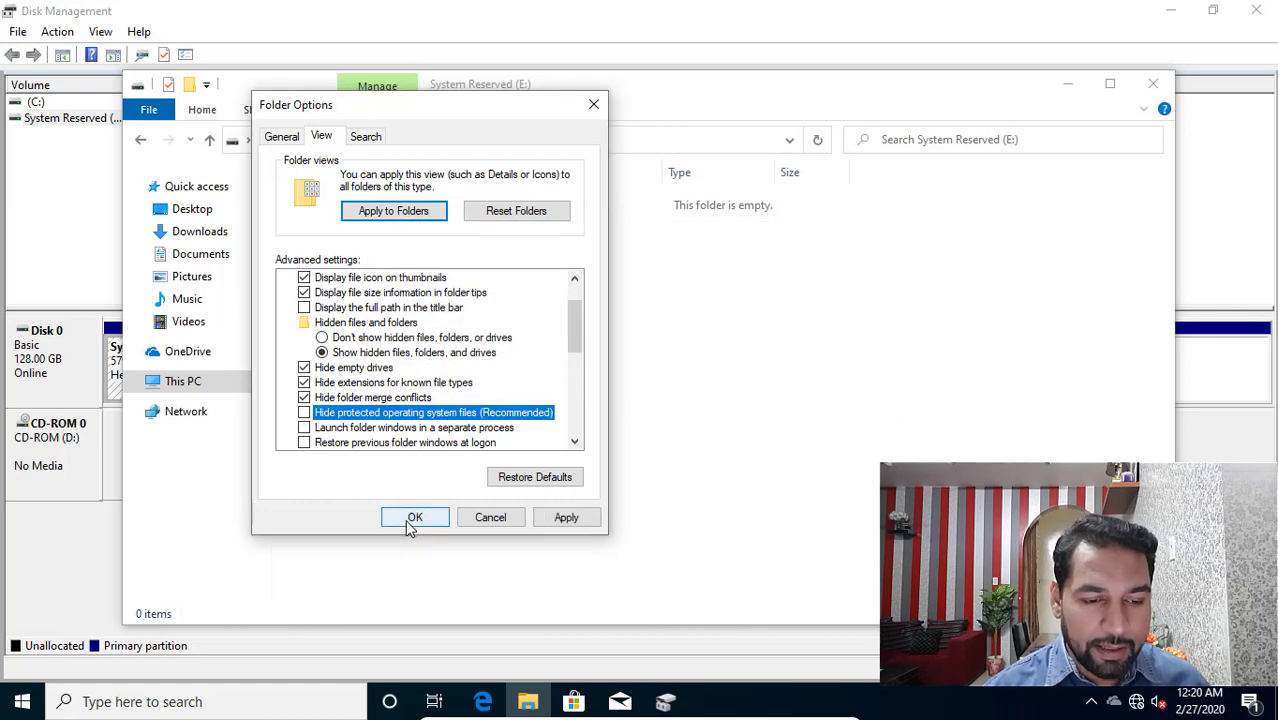
left_click(415, 517)
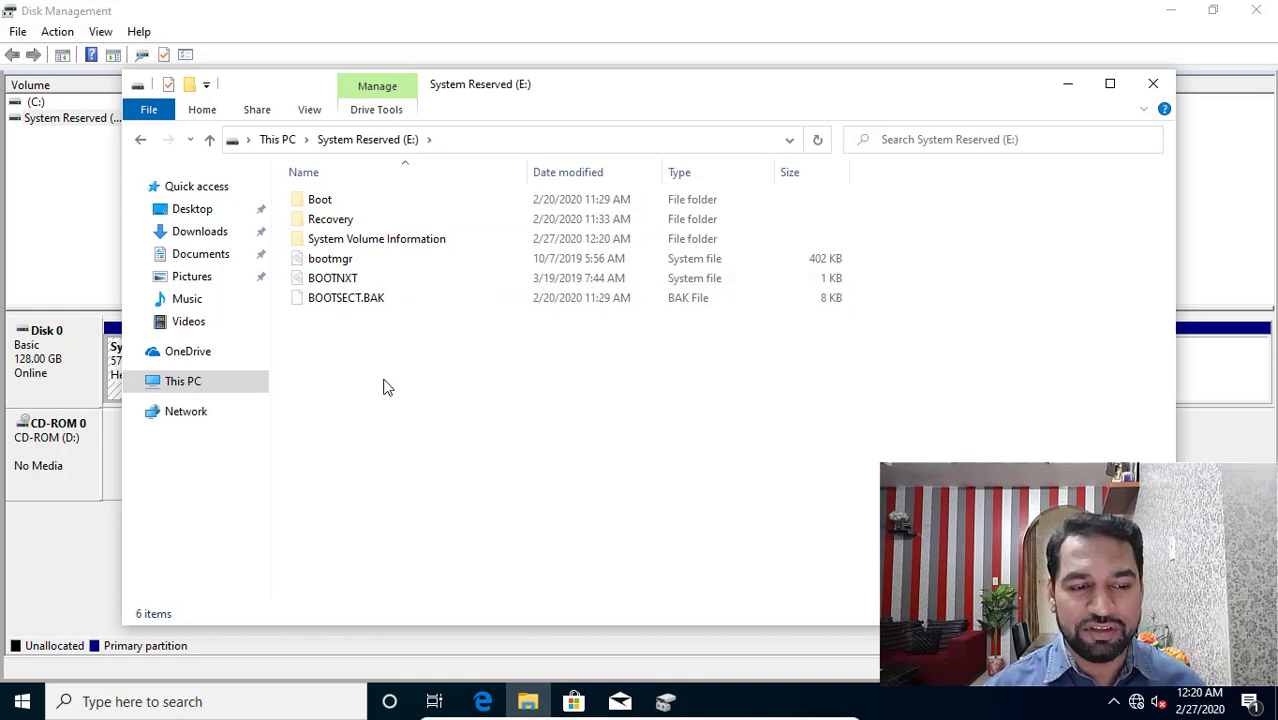
- Open the Boot folder on System Reserved (E:) and select the BCD file that is not a text document
left_click(374, 298)
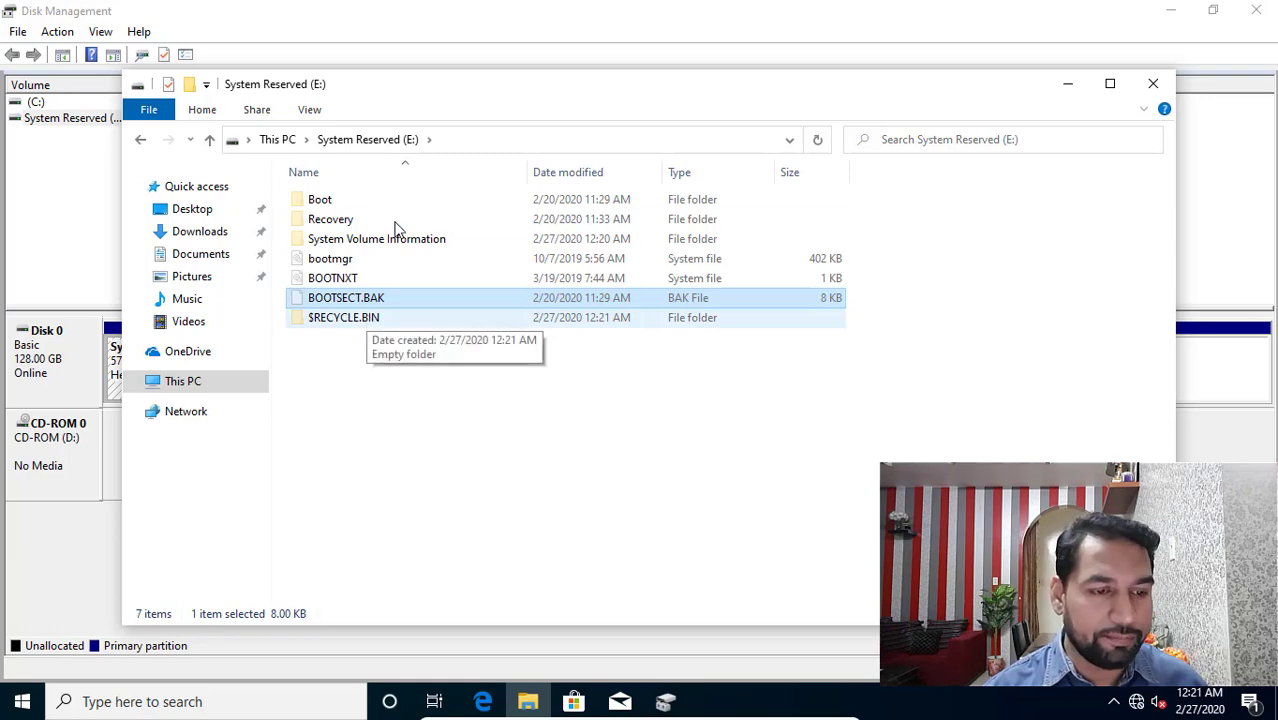
double_click(314, 200)
scroll(435, 306, "down", 9)
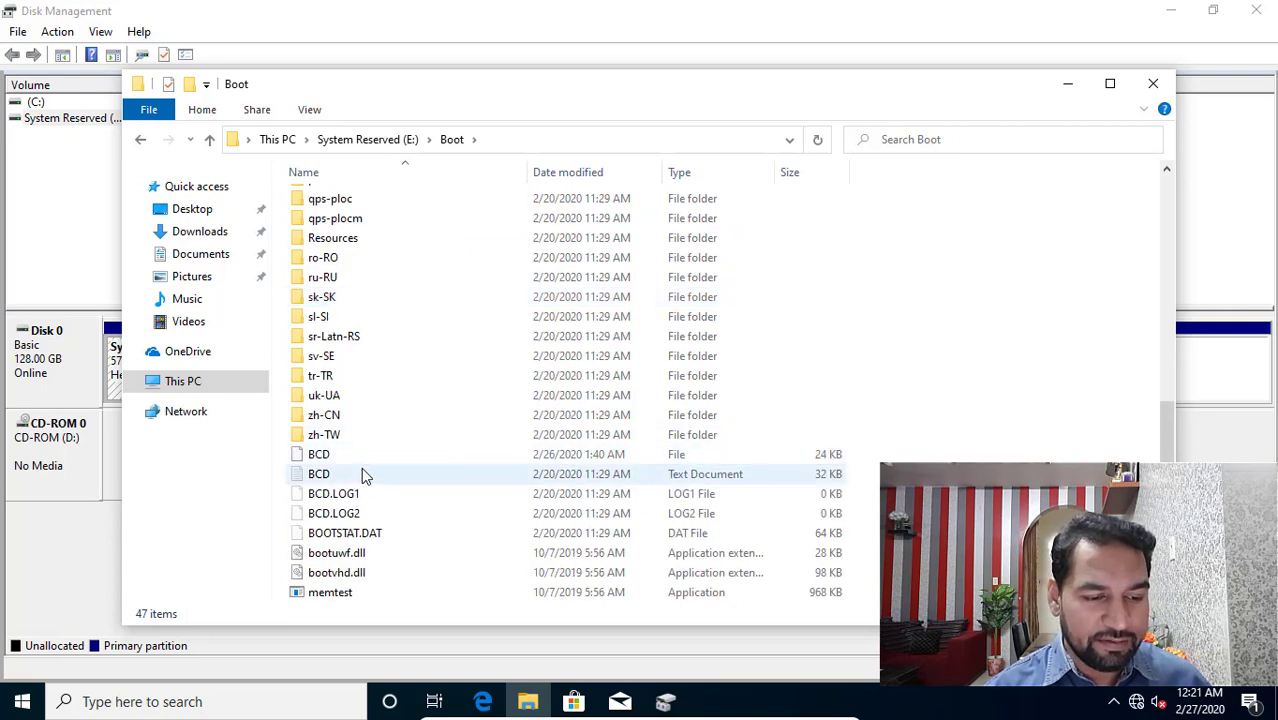
left_click(326, 455)
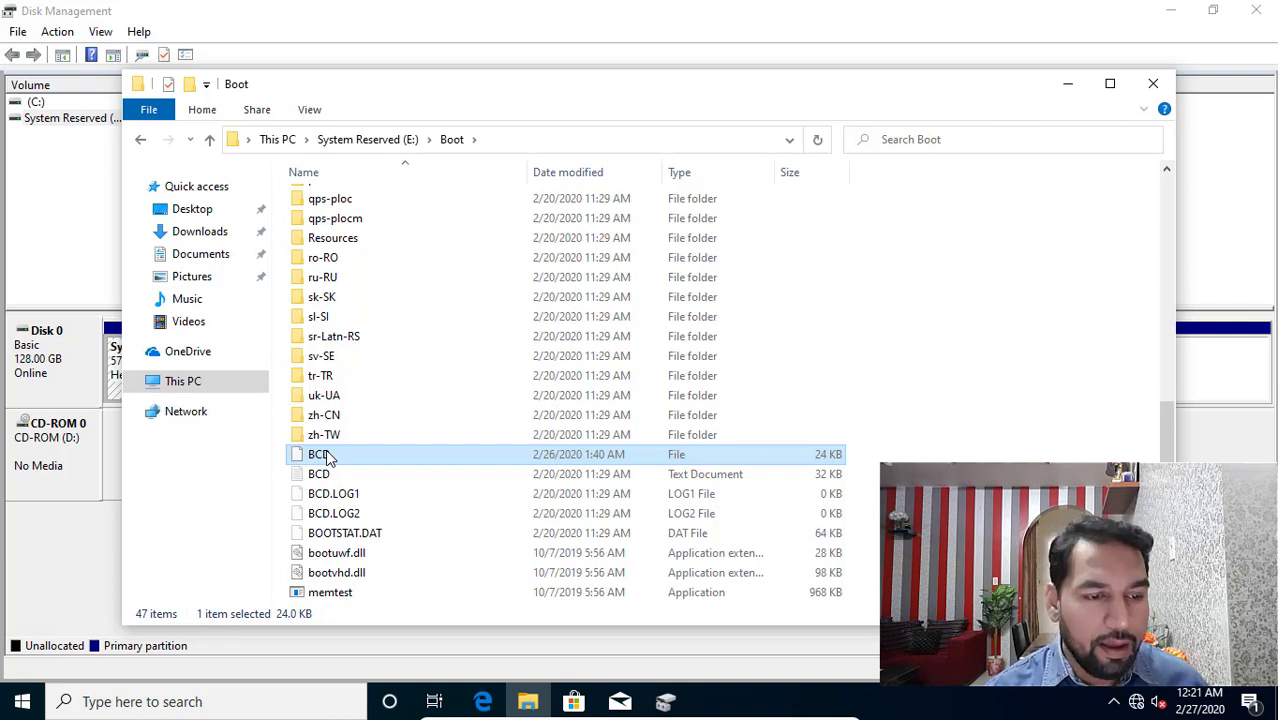
- Return to the root of System Reserved (E:) and try to open the Recovery folder
scroll(328, 457, "up", 3)
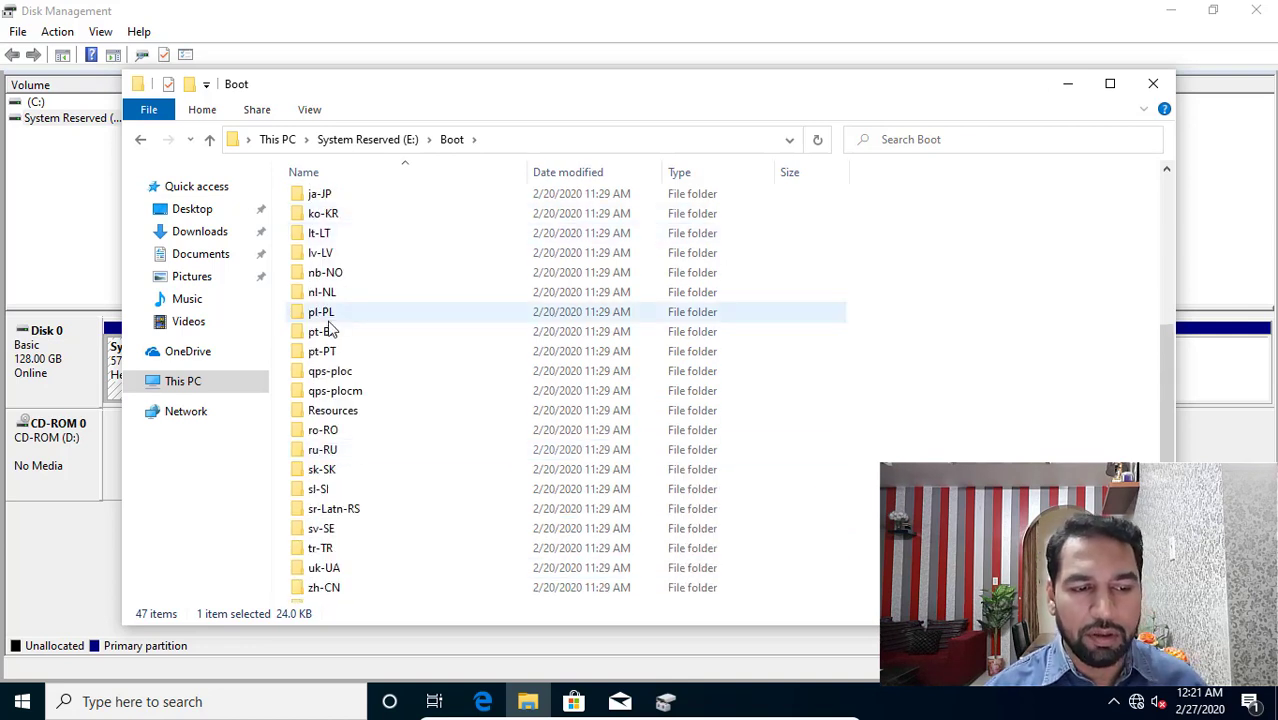
left_click(141, 140)
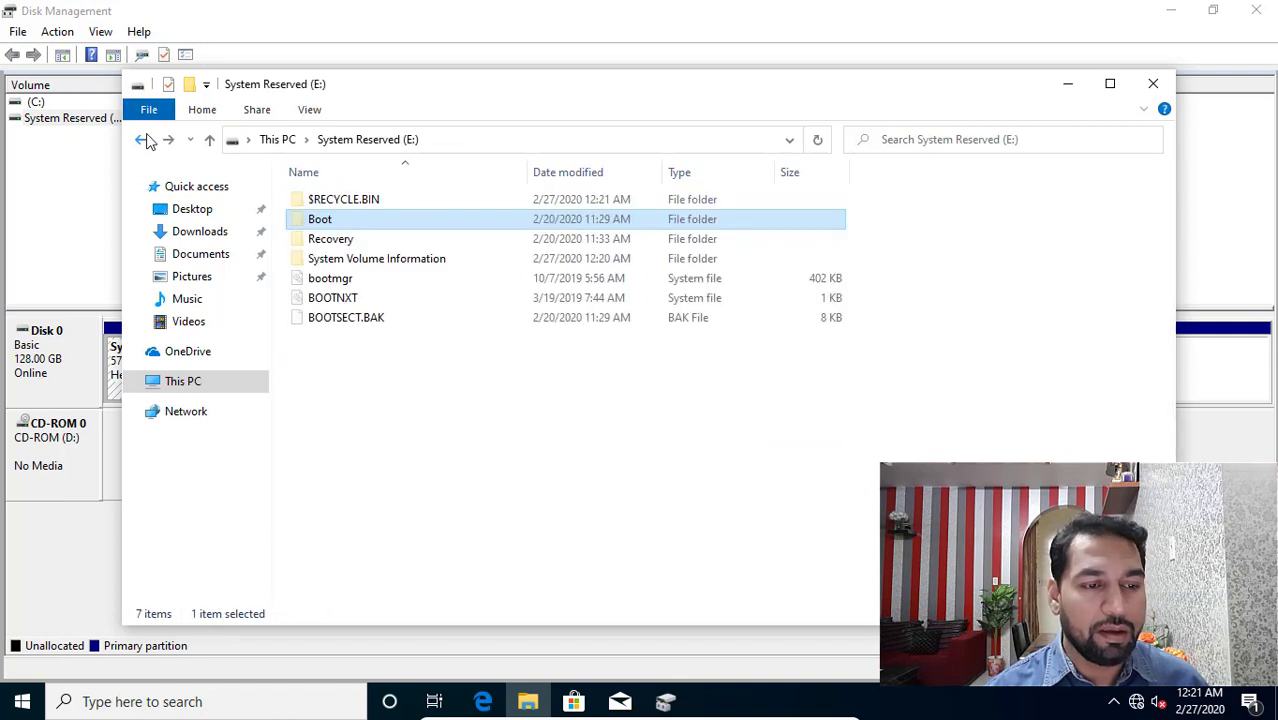
left_click(350, 241)
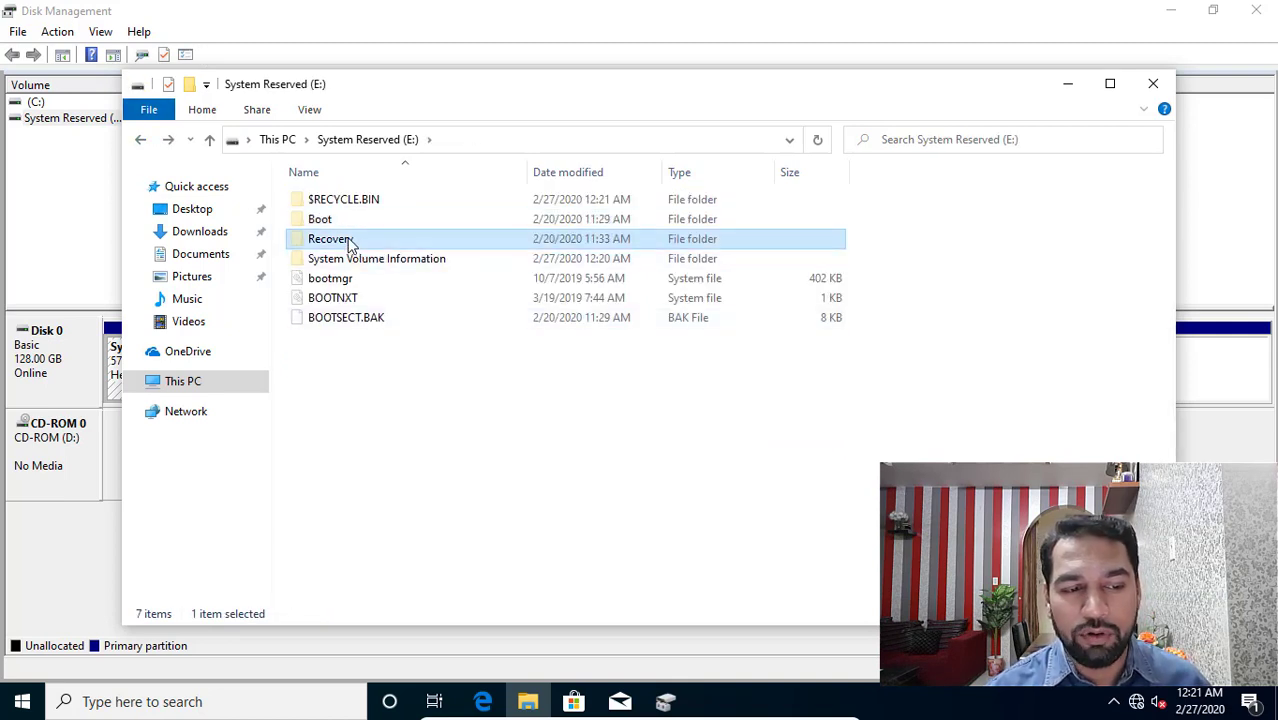
double_click(350, 241)
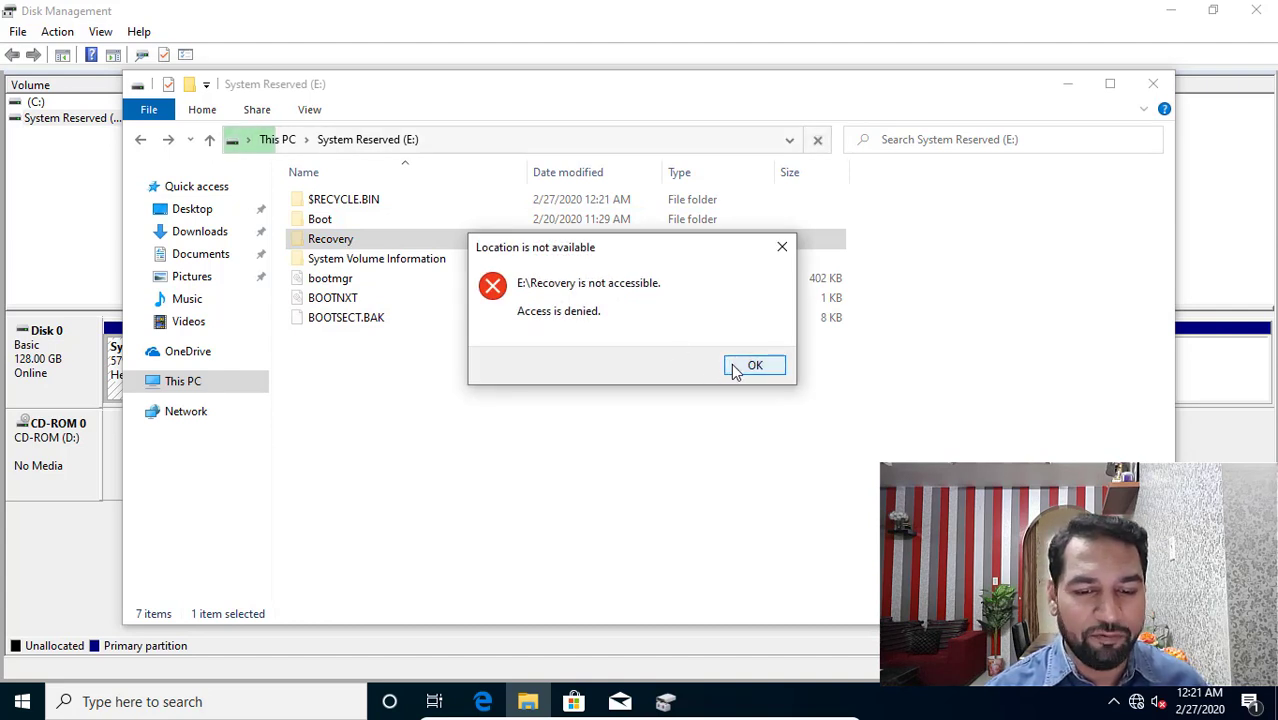
left_click(733, 369)
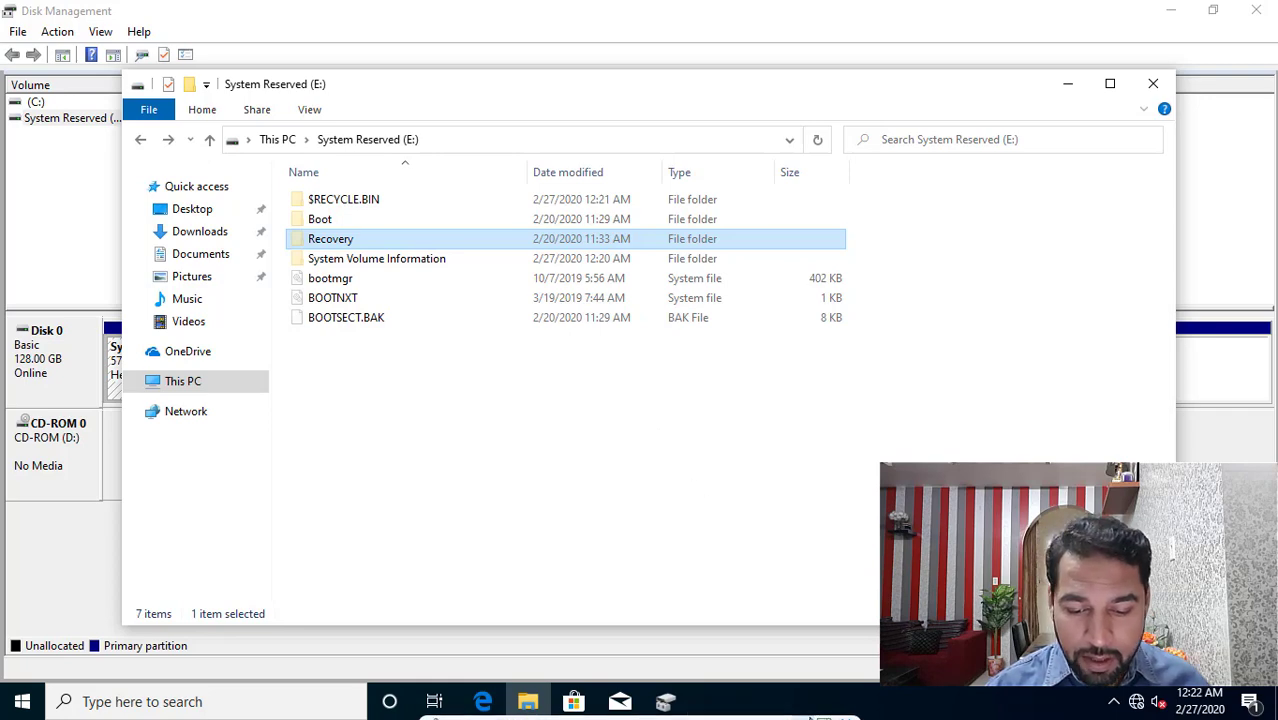
- Leave full-screen mode and power off the Win10 virtual machine without restoring the snapshot 'Fresh'
left_click(833, 710)
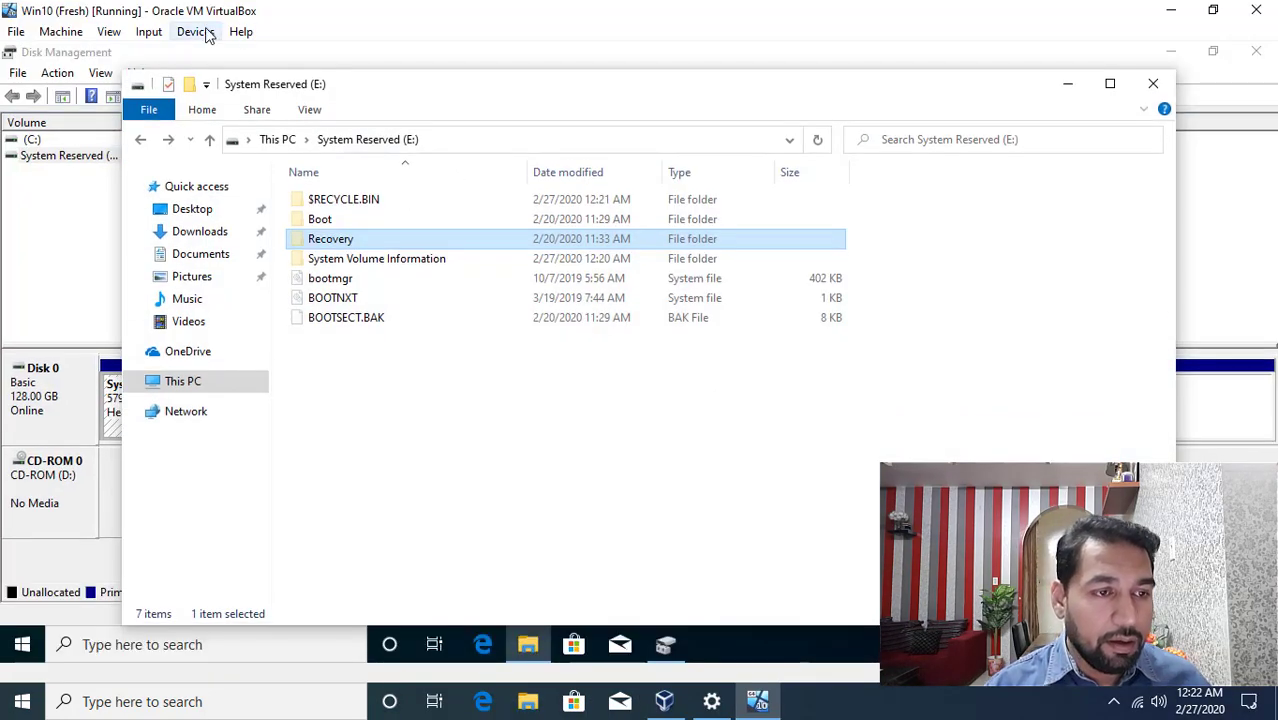
left_click(1256, 10)
left_click(593, 377)
left_click(588, 408)
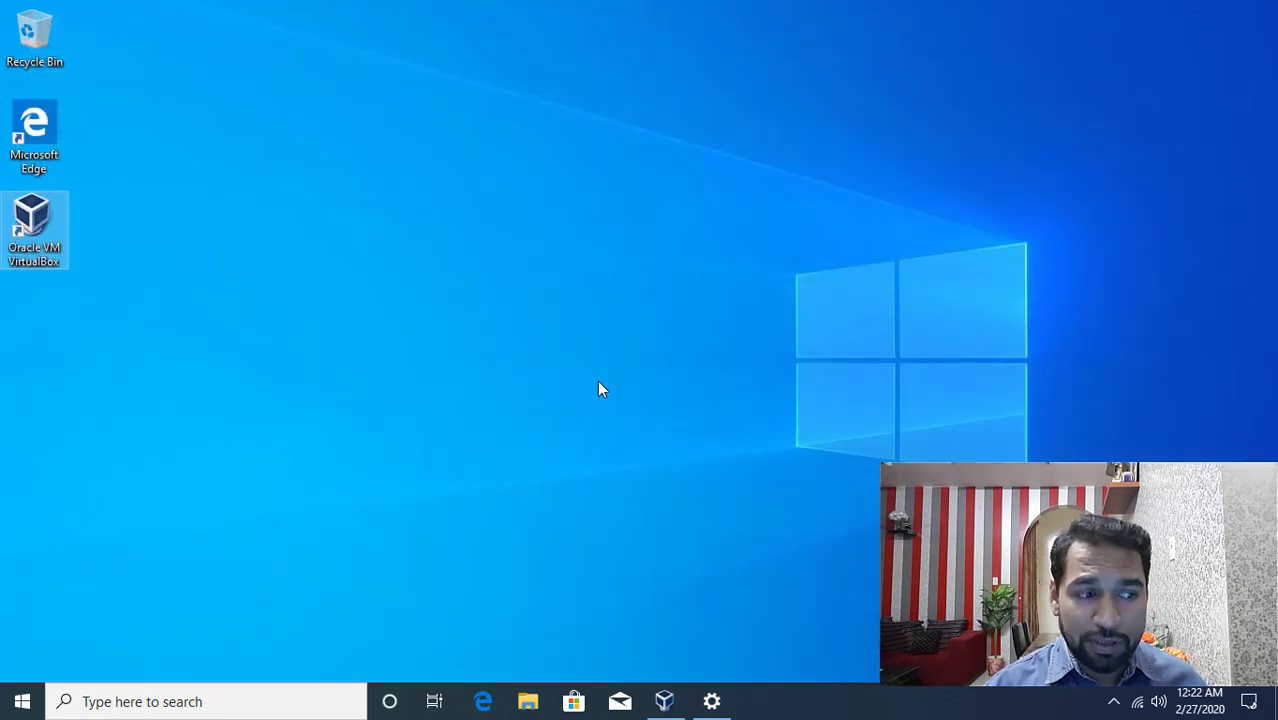
- Switch to VirtualBox Manager, start the Win10 machine and interrupt its boot by powering it off, twice in a row
left_click(665, 700)
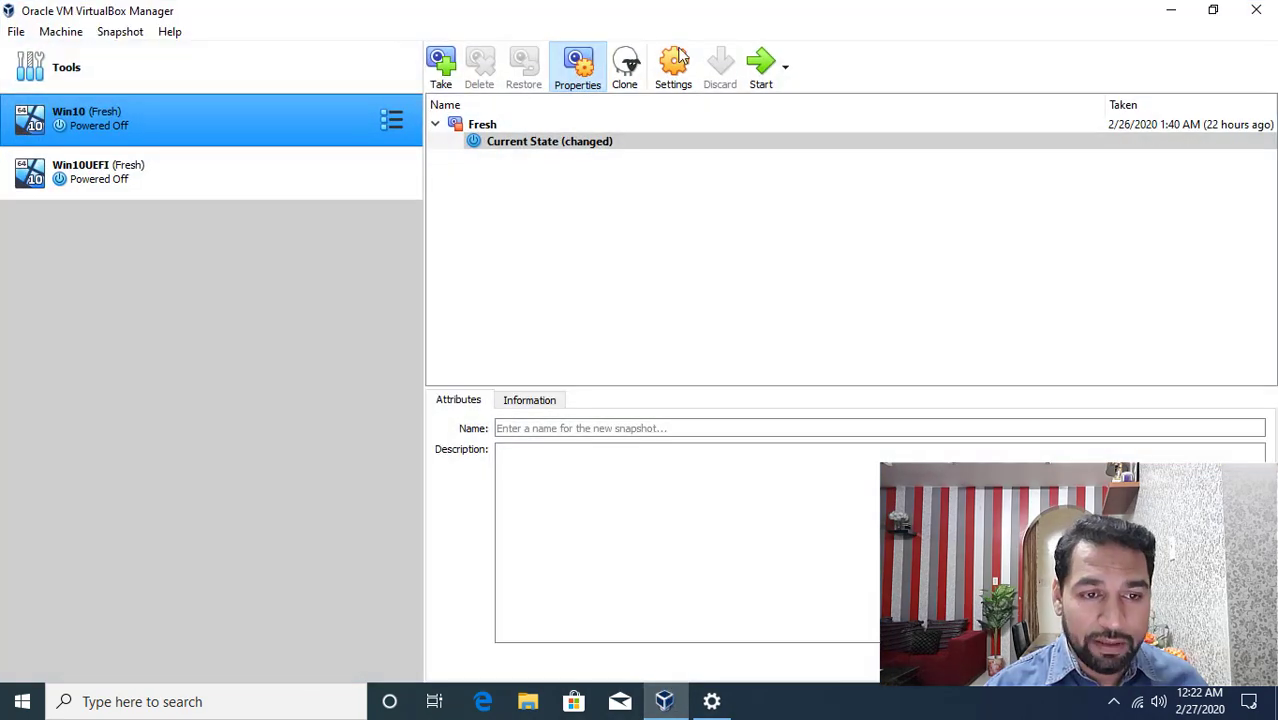
left_click(759, 68)
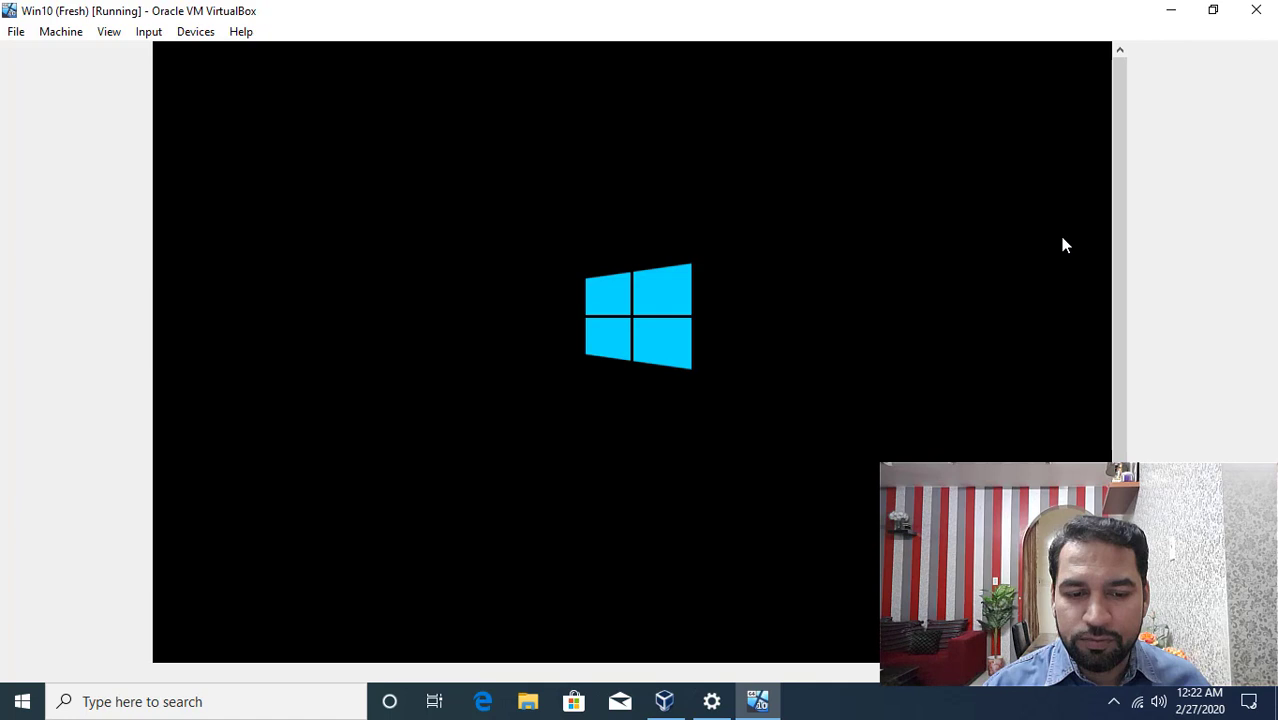
left_click(1256, 12)
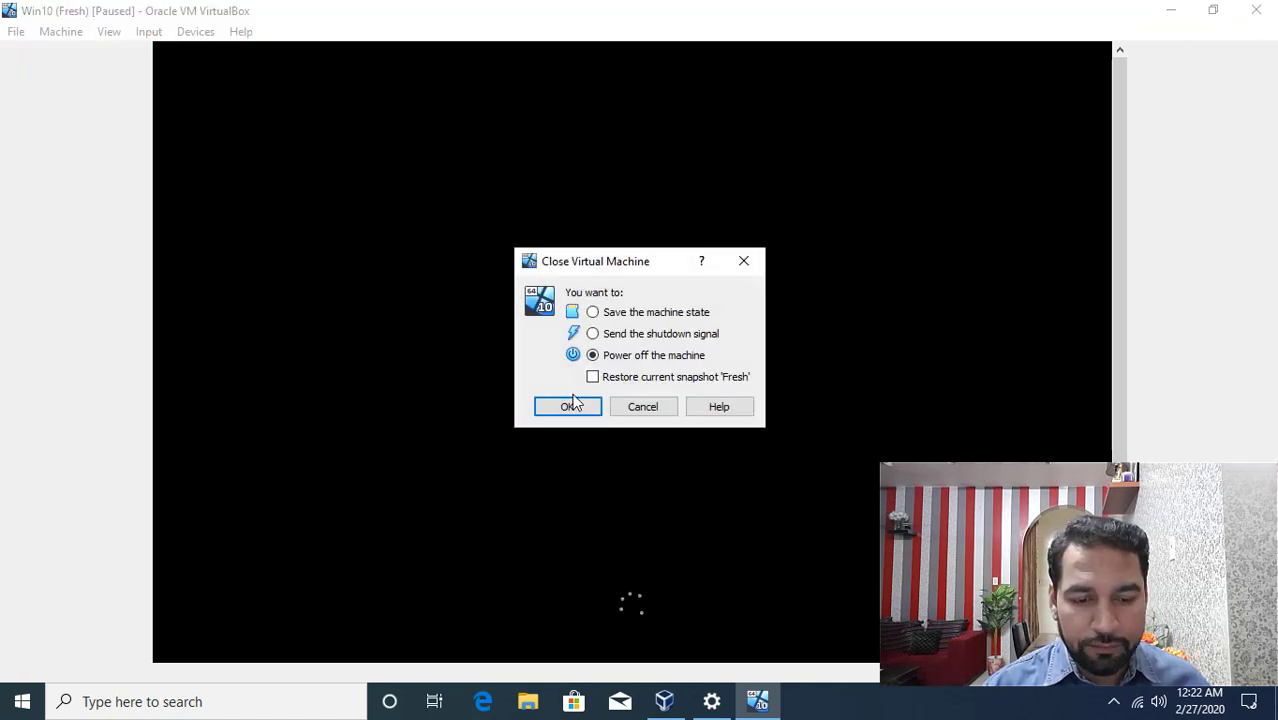
left_click(580, 405)
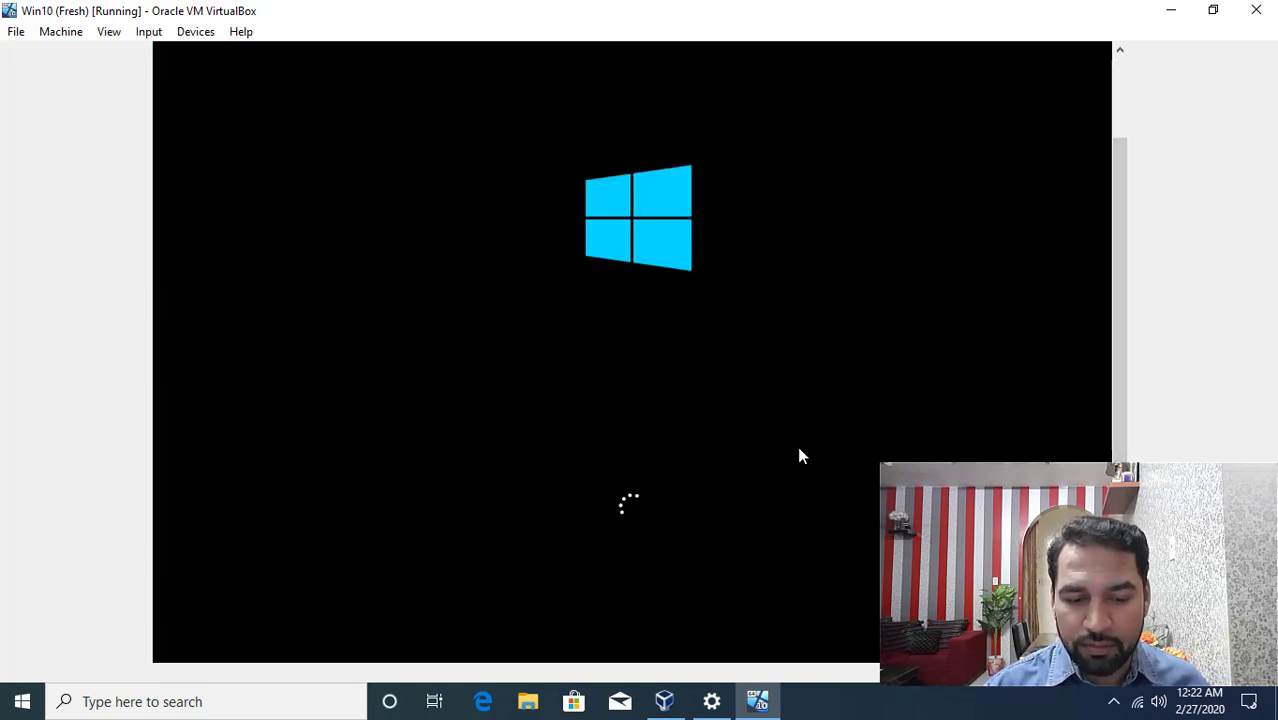
left_click(1258, 10)
left_click(550, 411)
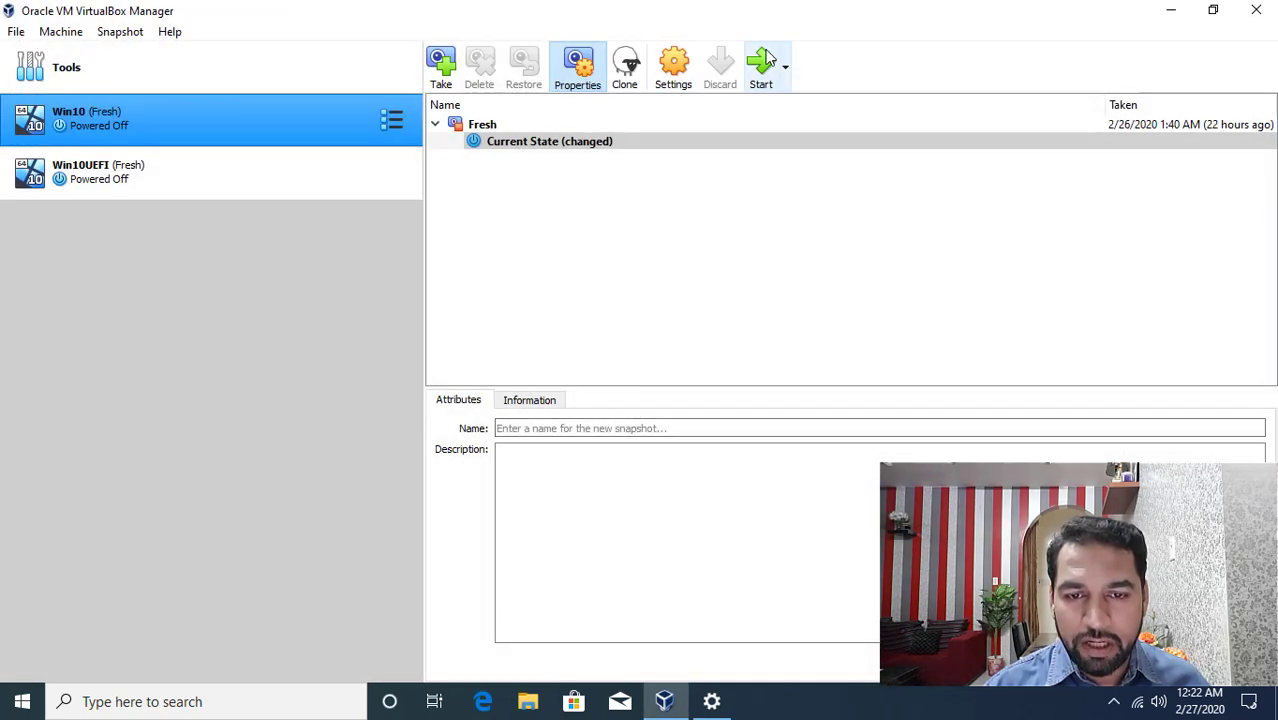
- Start the Win10 machine again, choose Restart on the Automatic Repair screen and switch the machine to full-screen mode
left_click(763, 64)
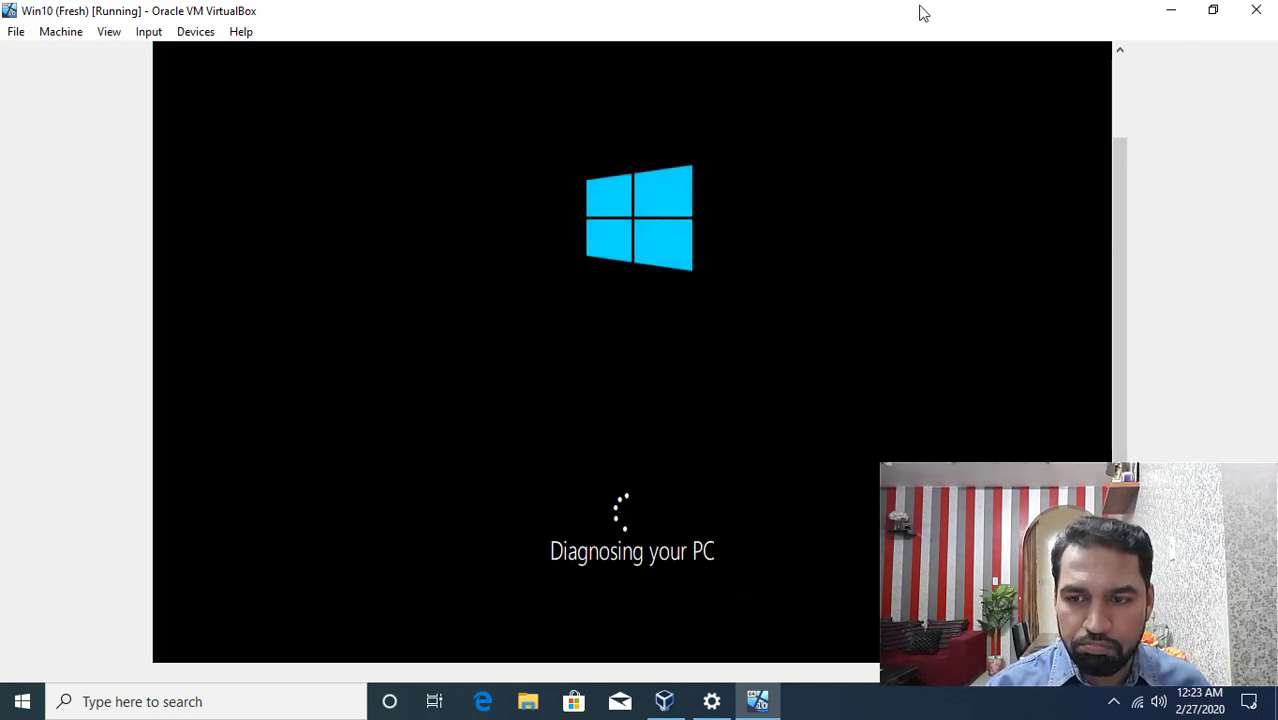
left_click(1120, 88)
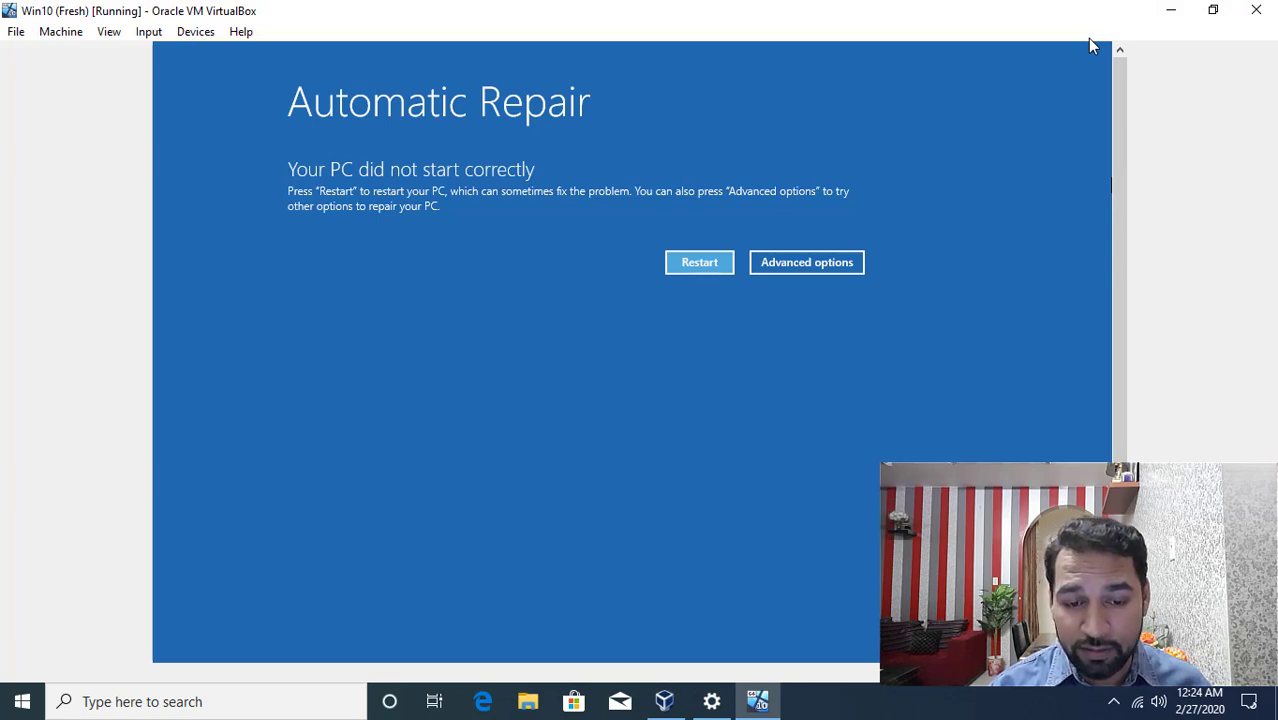
left_click(717, 262)
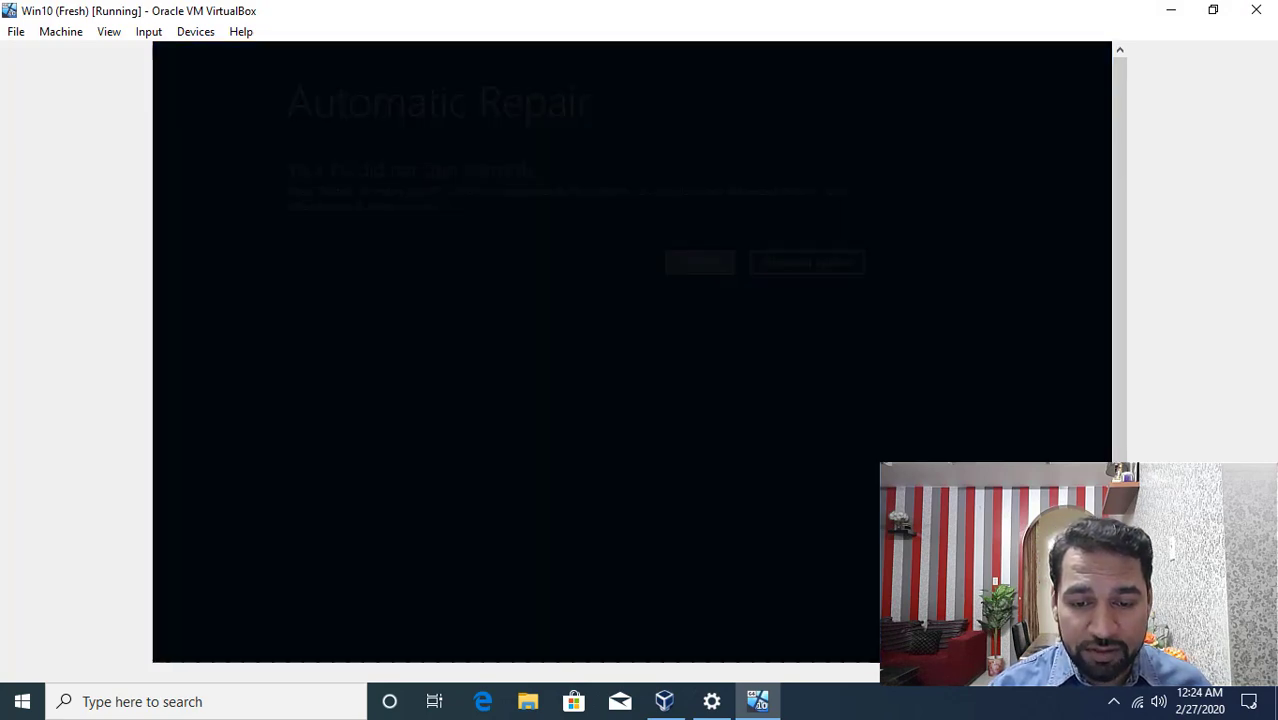
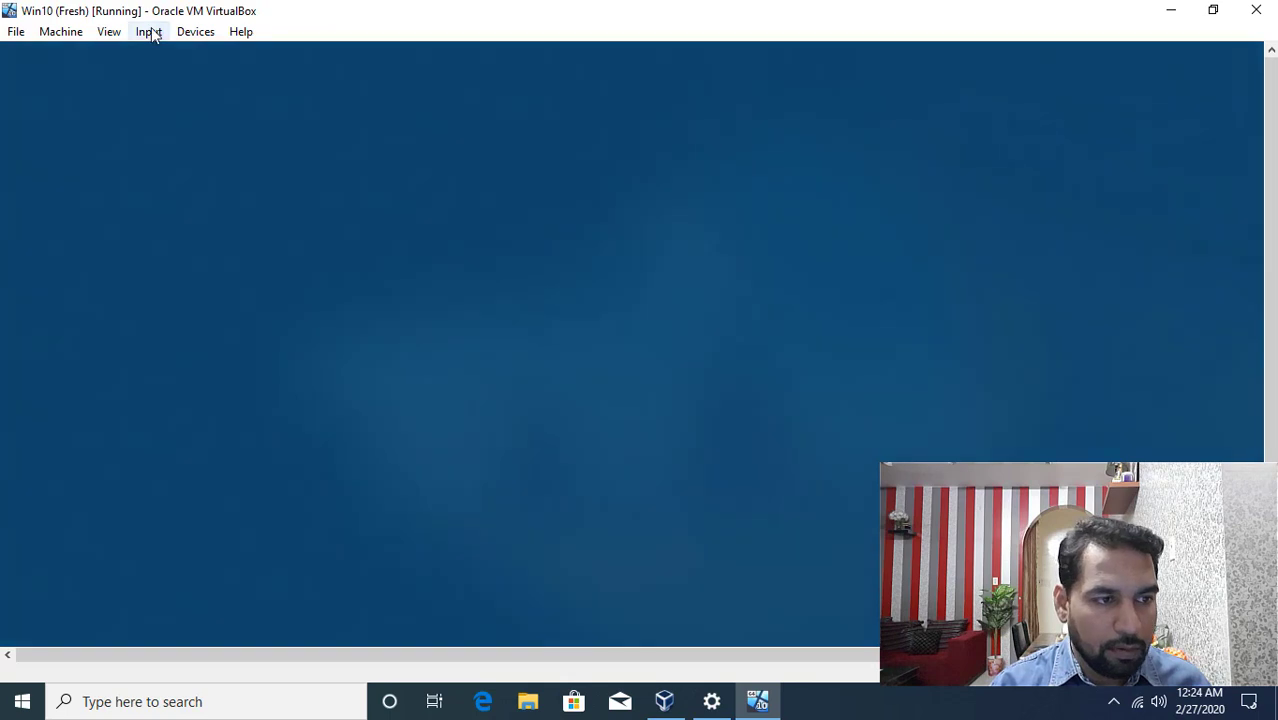
mouse_move(125, 32)
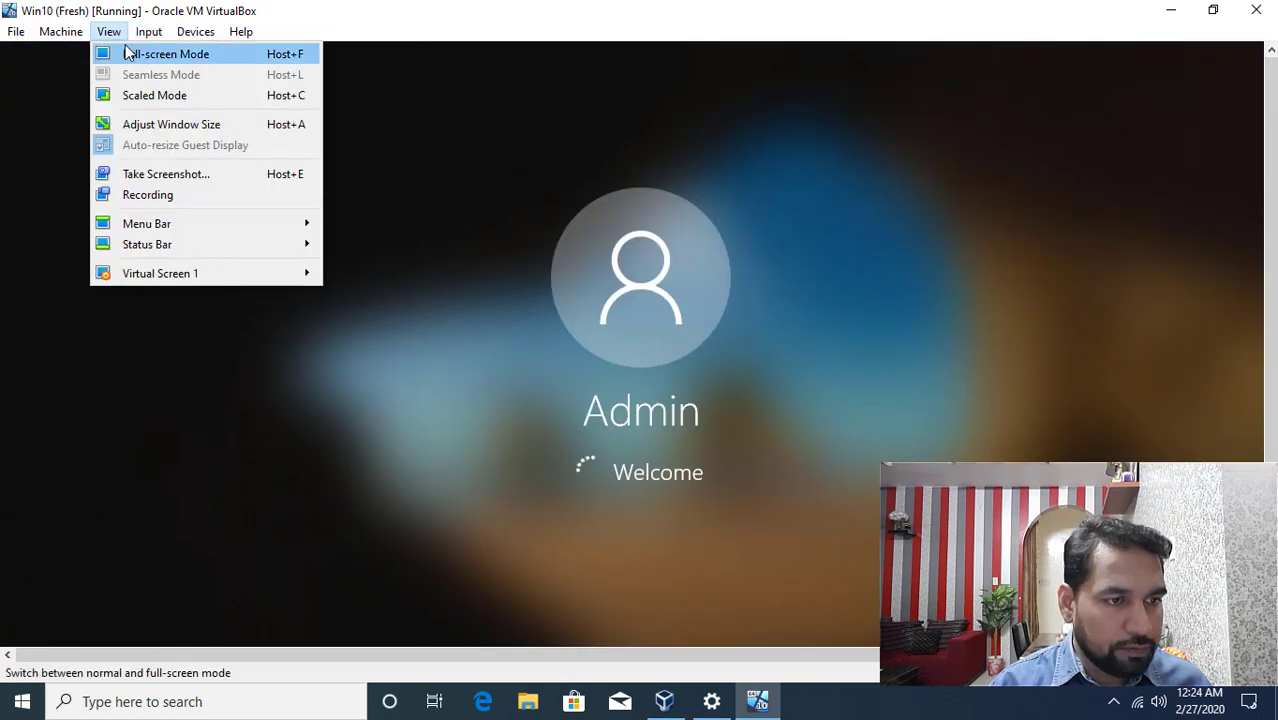
left_click(127, 54)
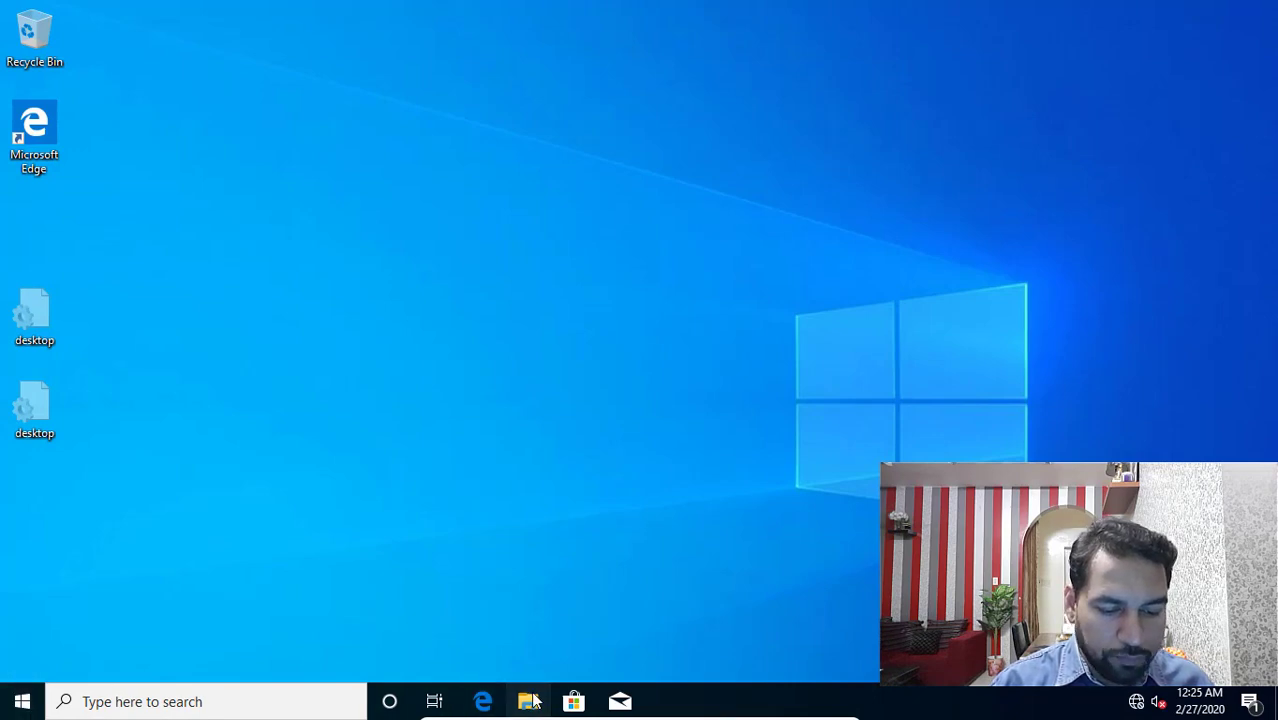
- Open System Reserved (E:) from This PC in File Explorer and try to open the Recovery folder again
key("super+e")
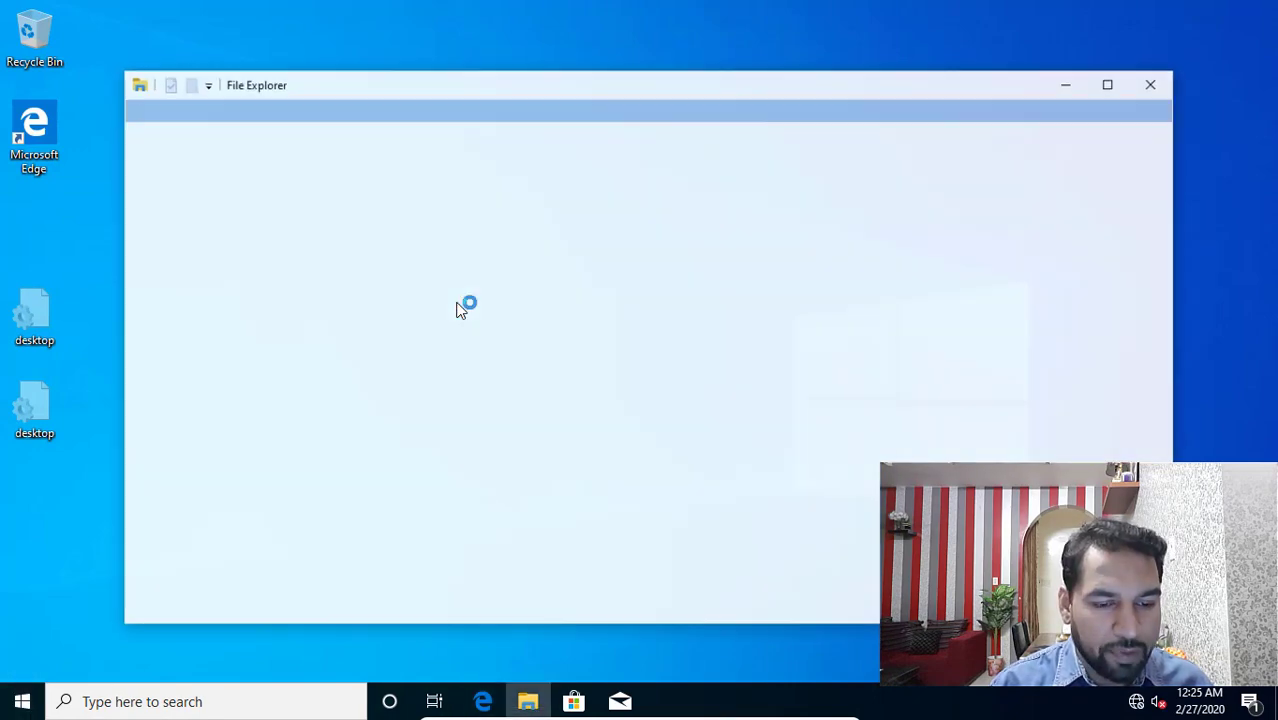
left_click(178, 381)
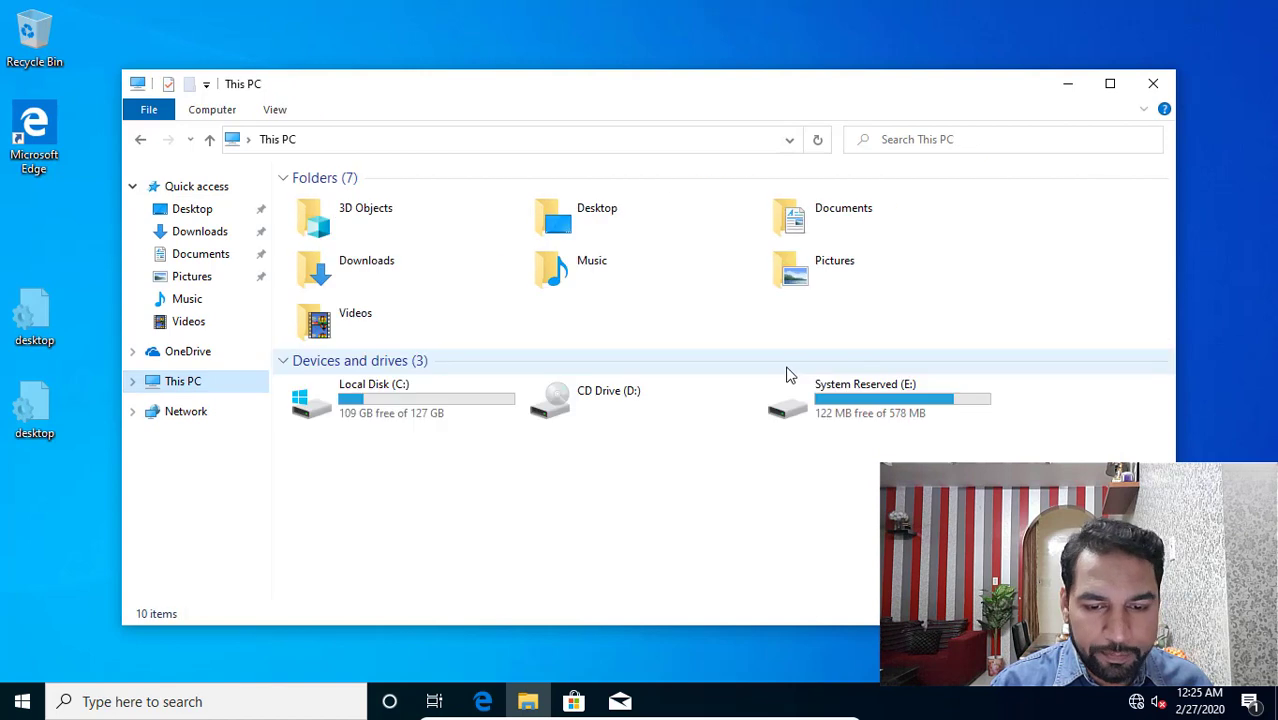
double_click(790, 374)
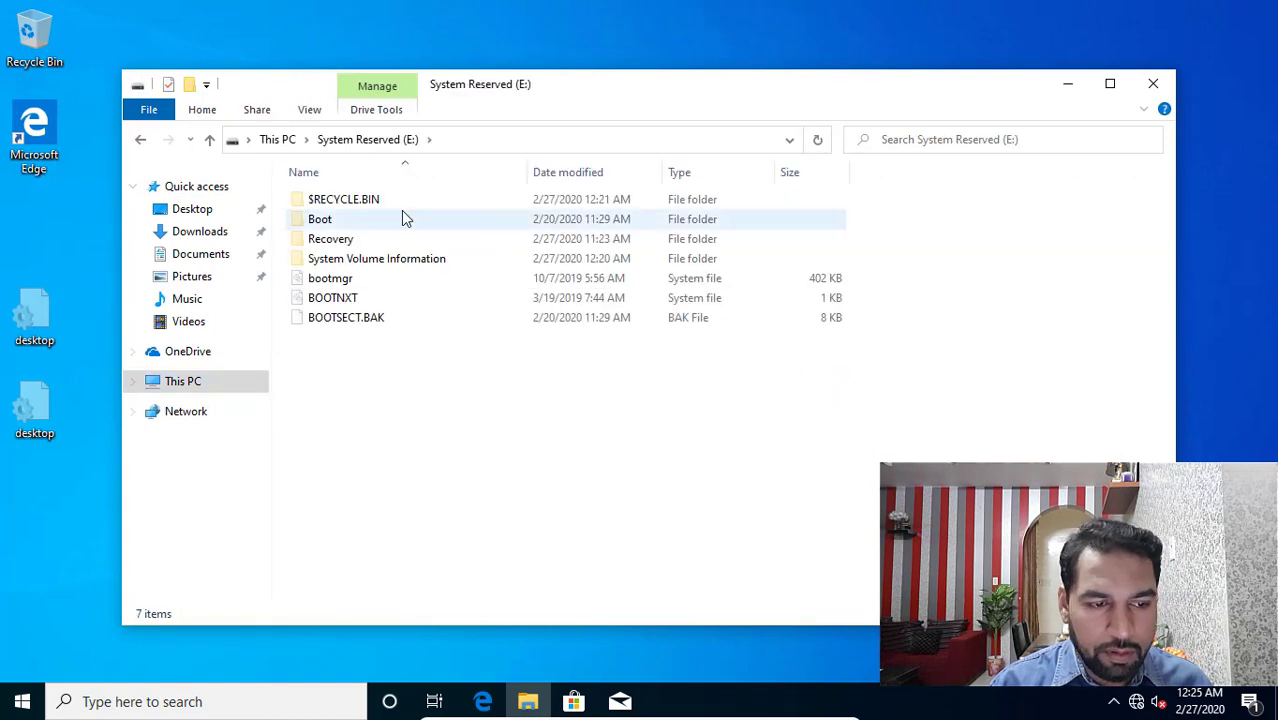
double_click(340, 240)
left_click(750, 366)
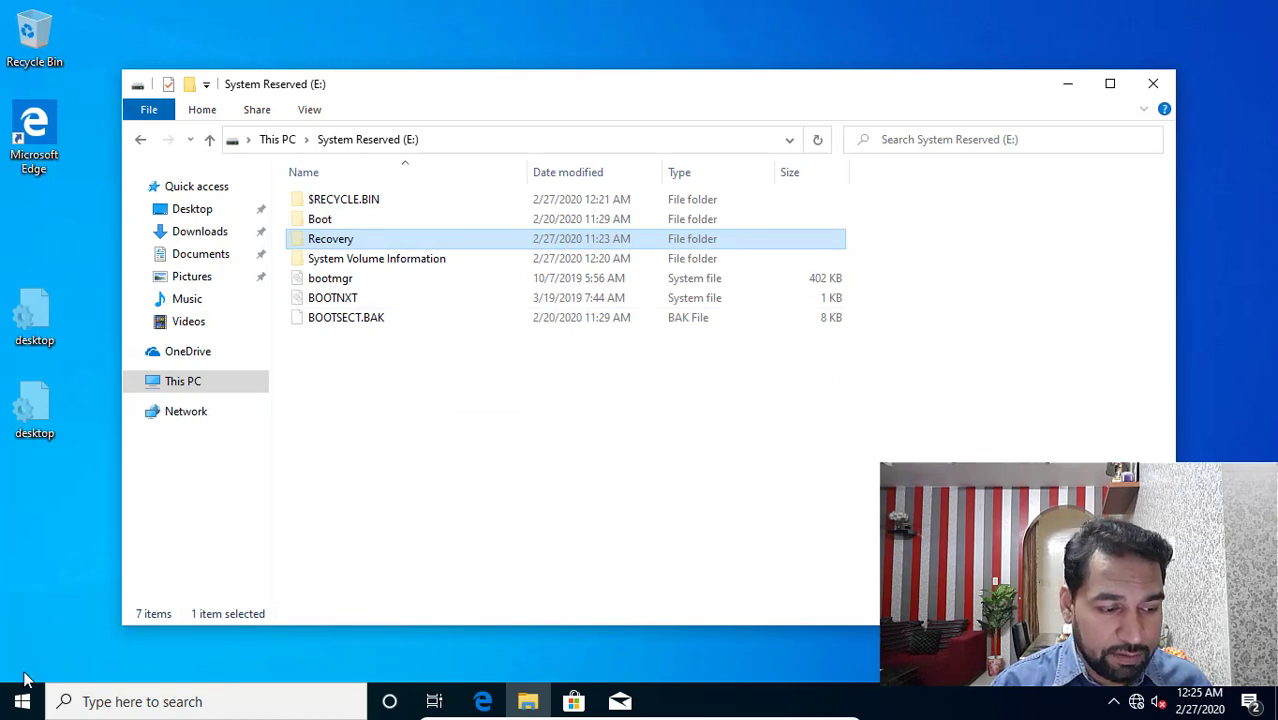
- Search for cmd and open Command Prompt as administrator
left_click(22, 701)
type("c")
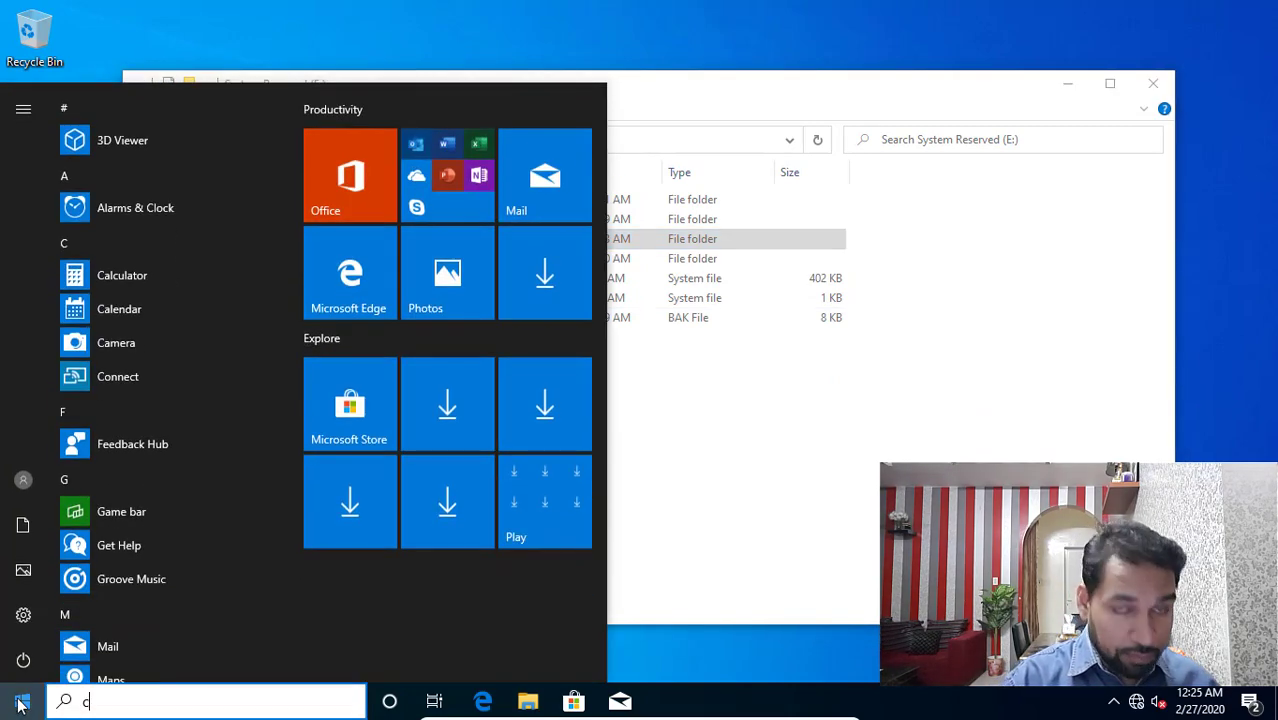
type("md")
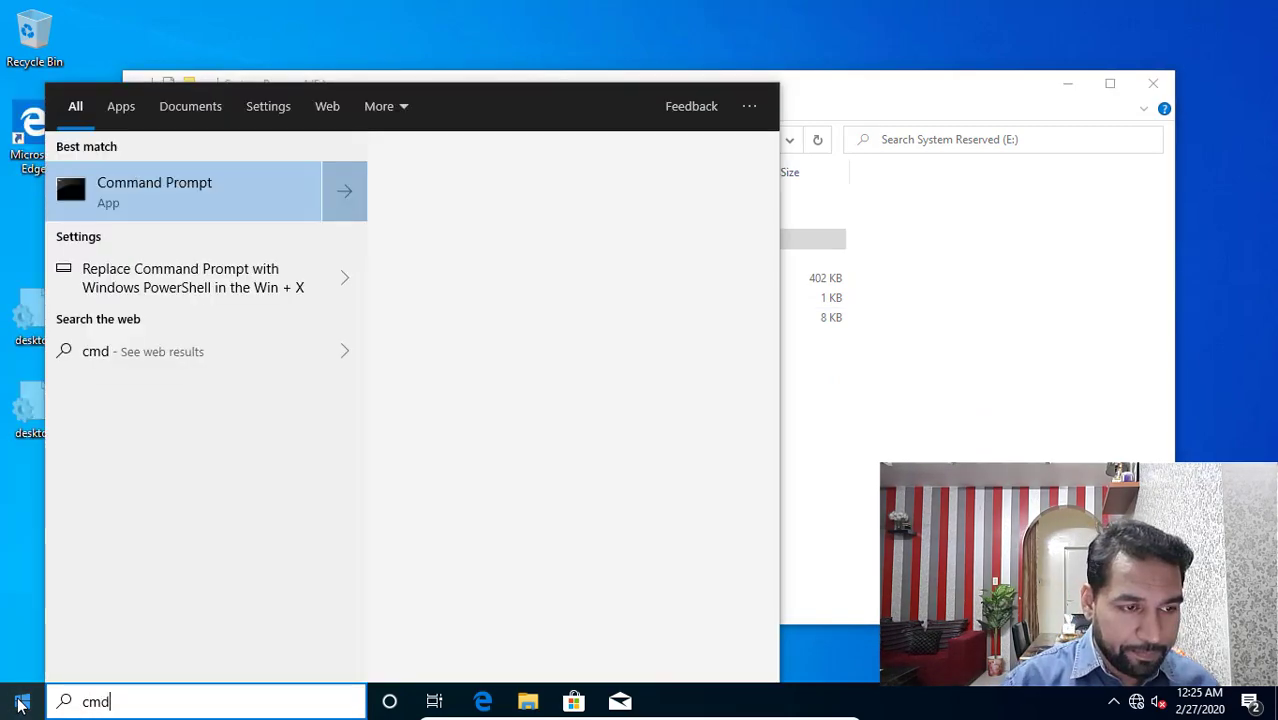
key("Right")
key("Down")
key("Down")
key("Up")
key("Return")
key("Return")
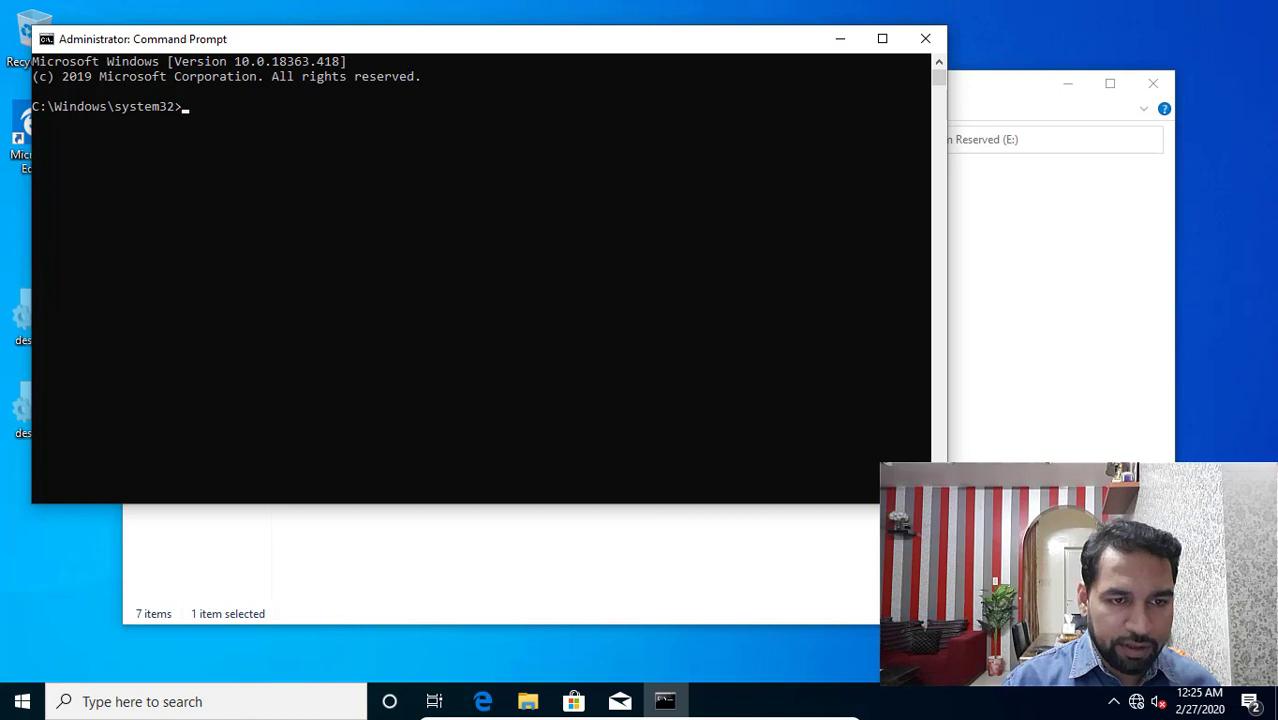
- Change to drive E: in Command Prompt, clear the screen and place the window beside the drive's folder list
left_click_drag(411, 45, 708, 356)
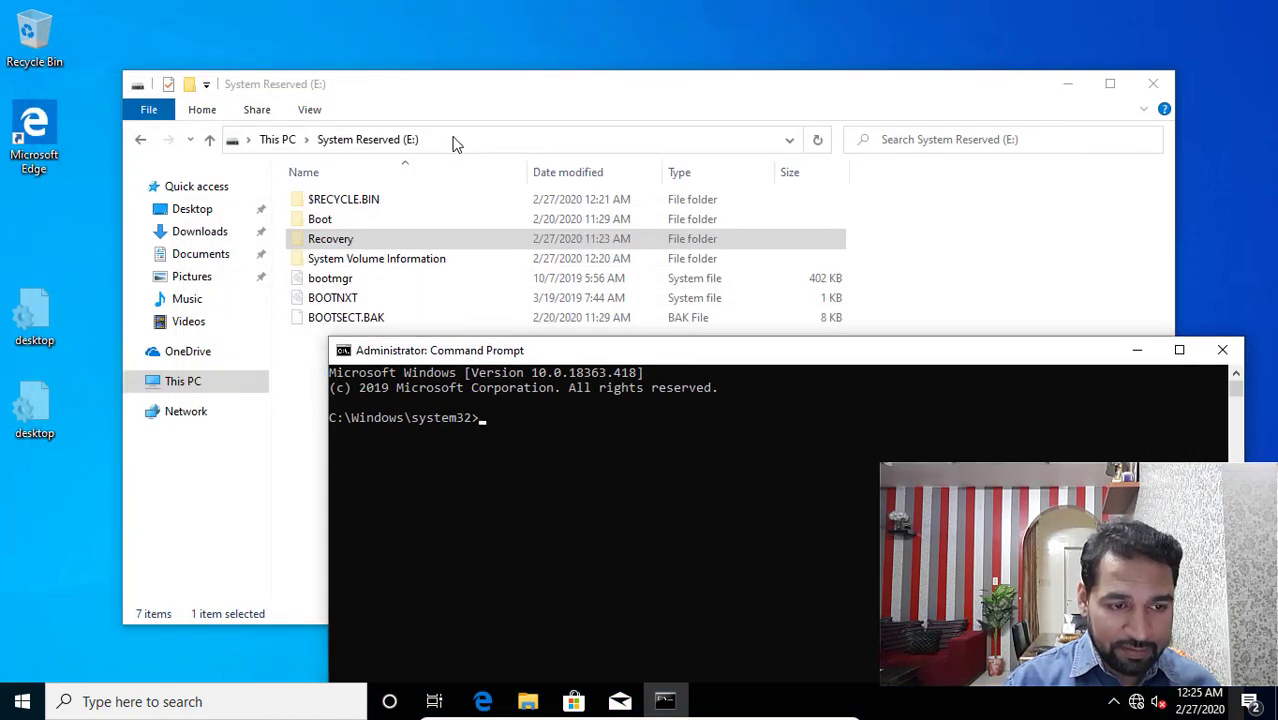
type("e:")
key("Return")
type("cls")
key("Return")
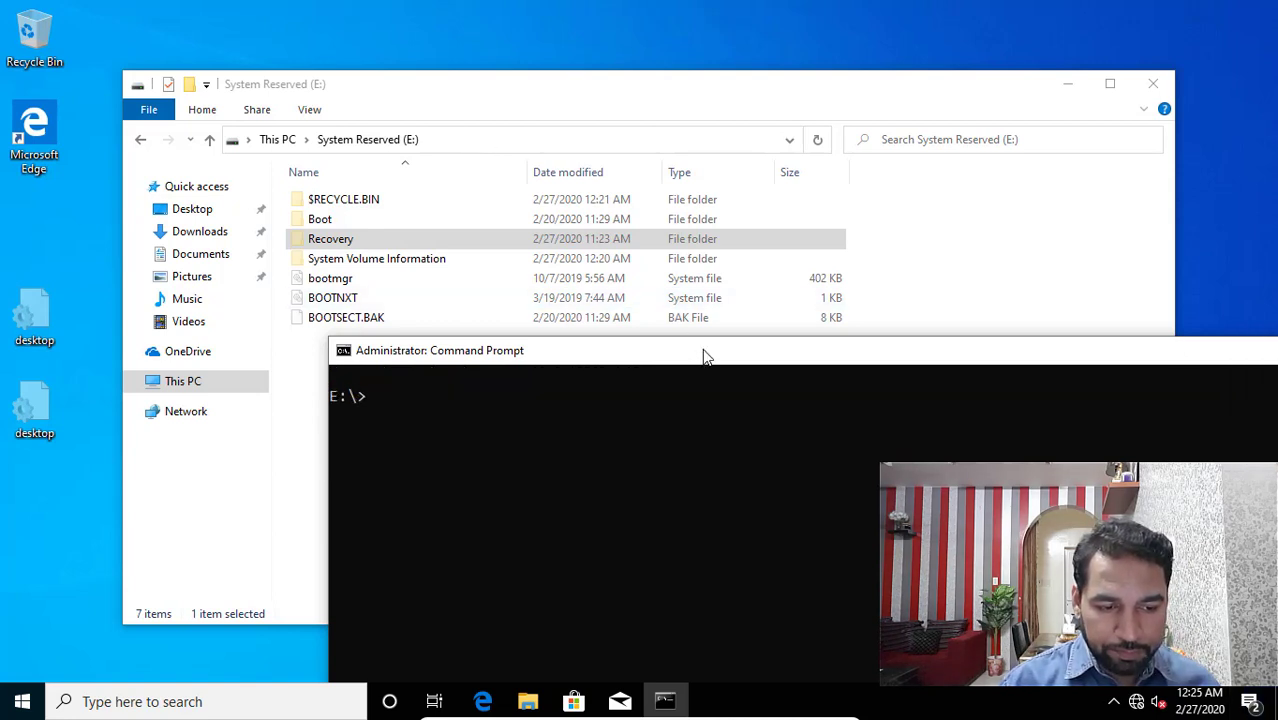
left_click_drag(704, 357, 804, 165)
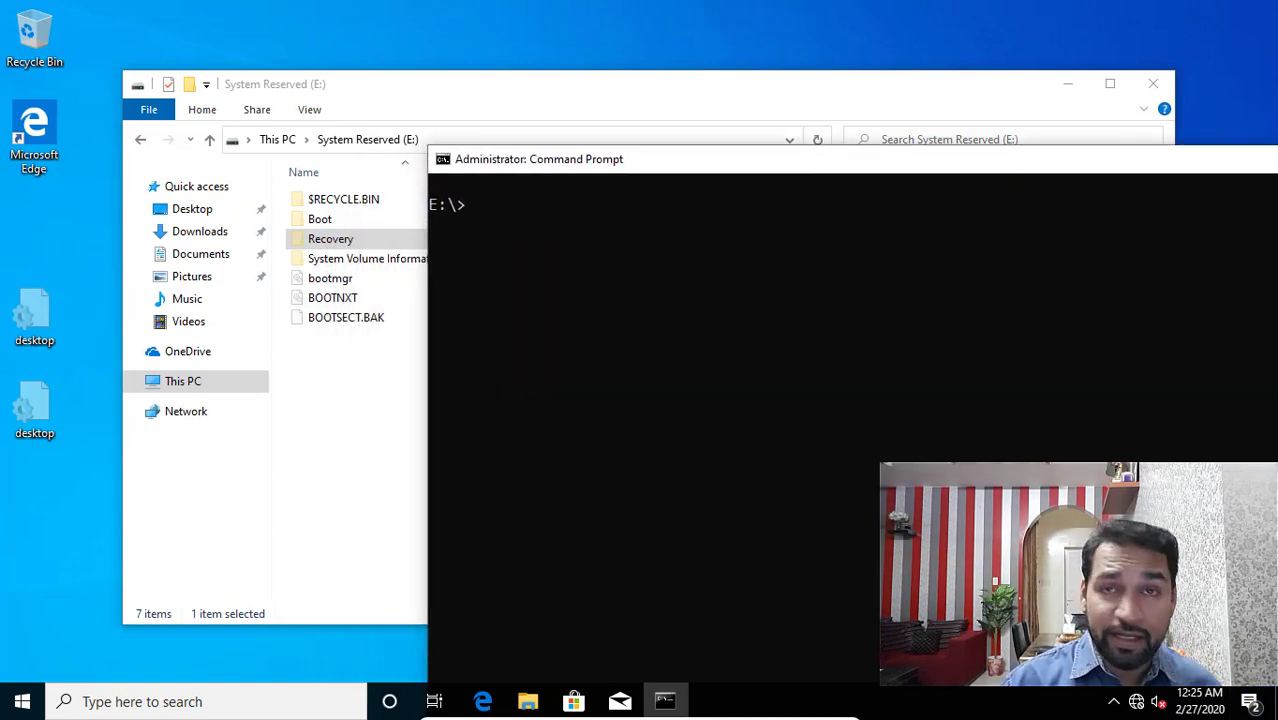
- Display the help of the takeown command with /? and examine its usage examples
type("ta")
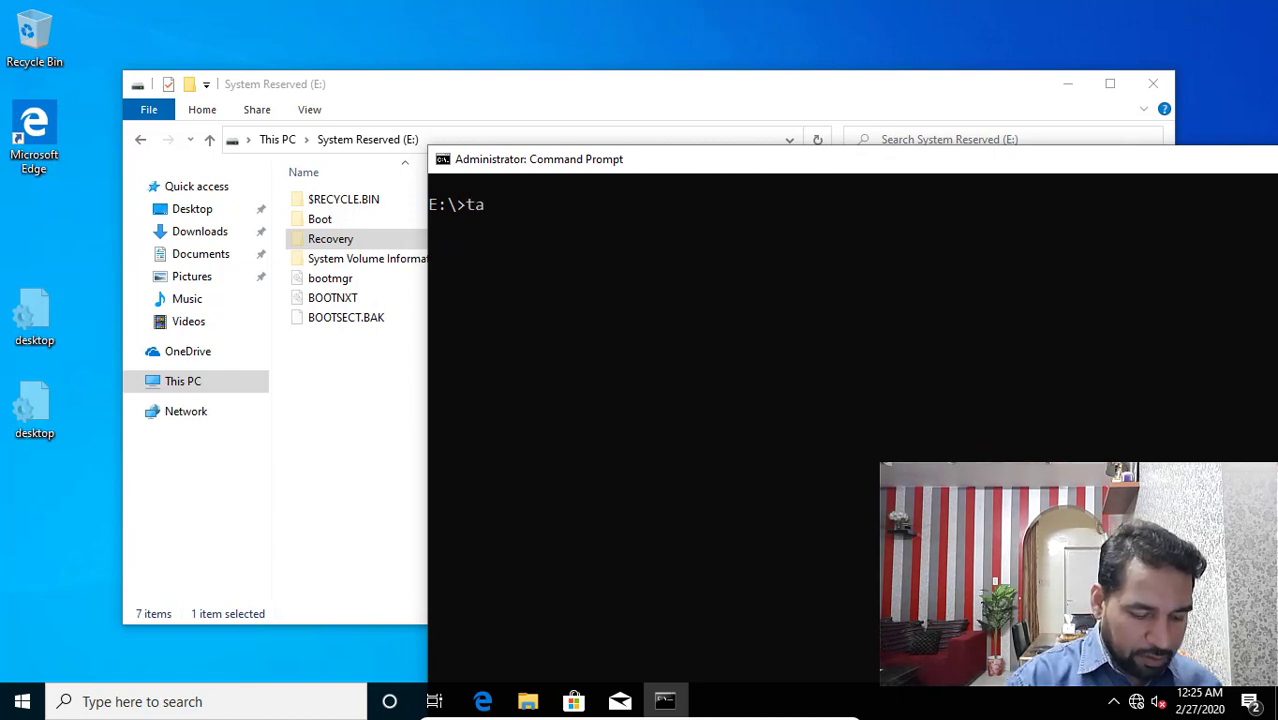
type("keowtakeown")
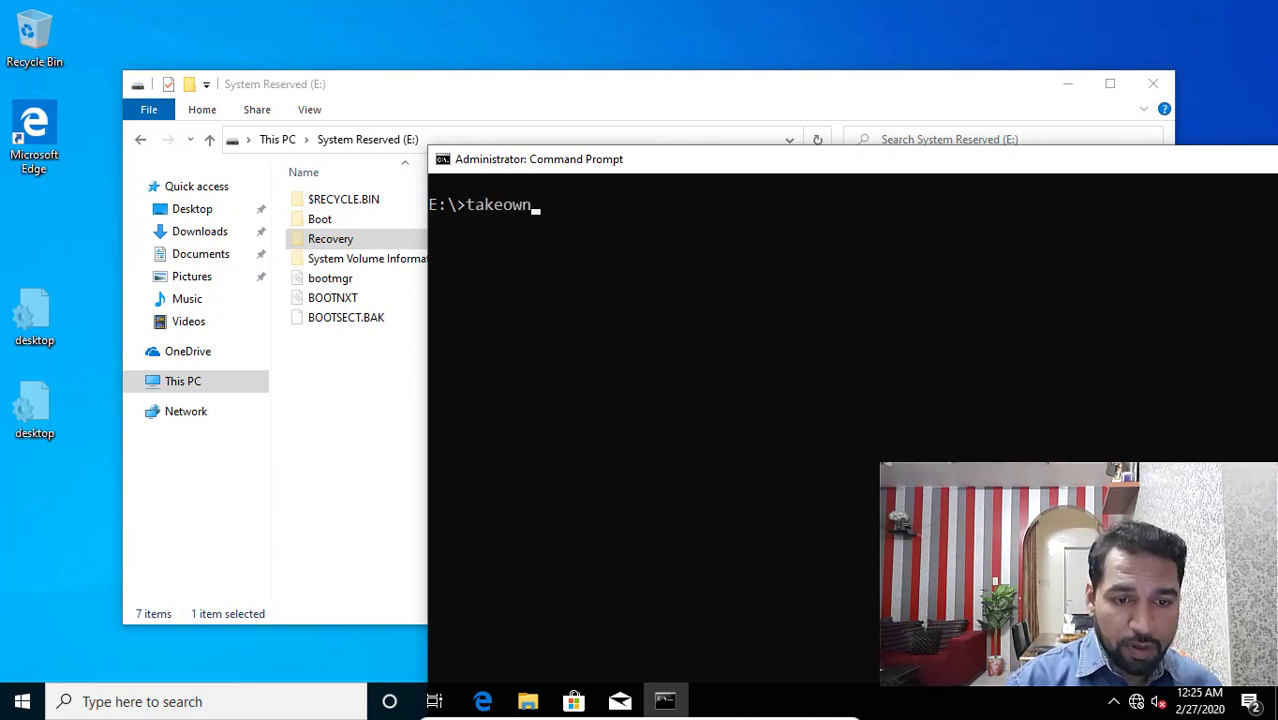
key("Return")
key("Up")
type("/?")
key("Return")
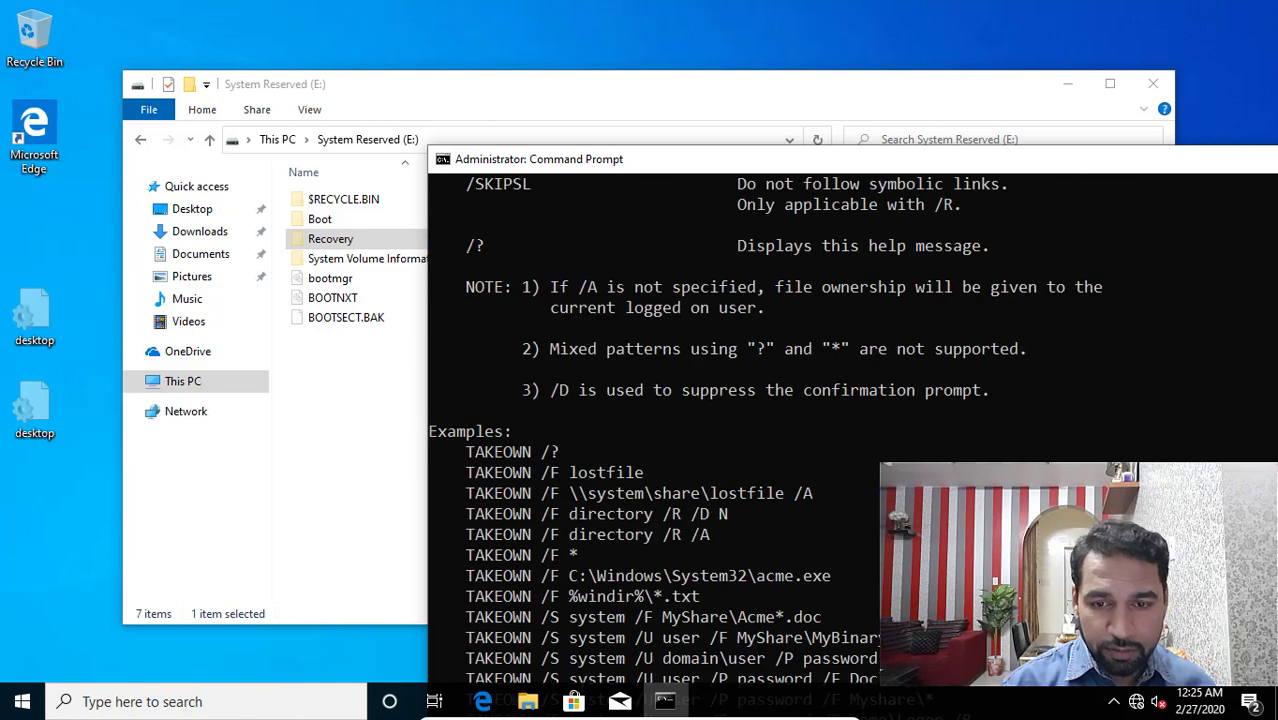
left_click_drag(814, 158, 765, 56)
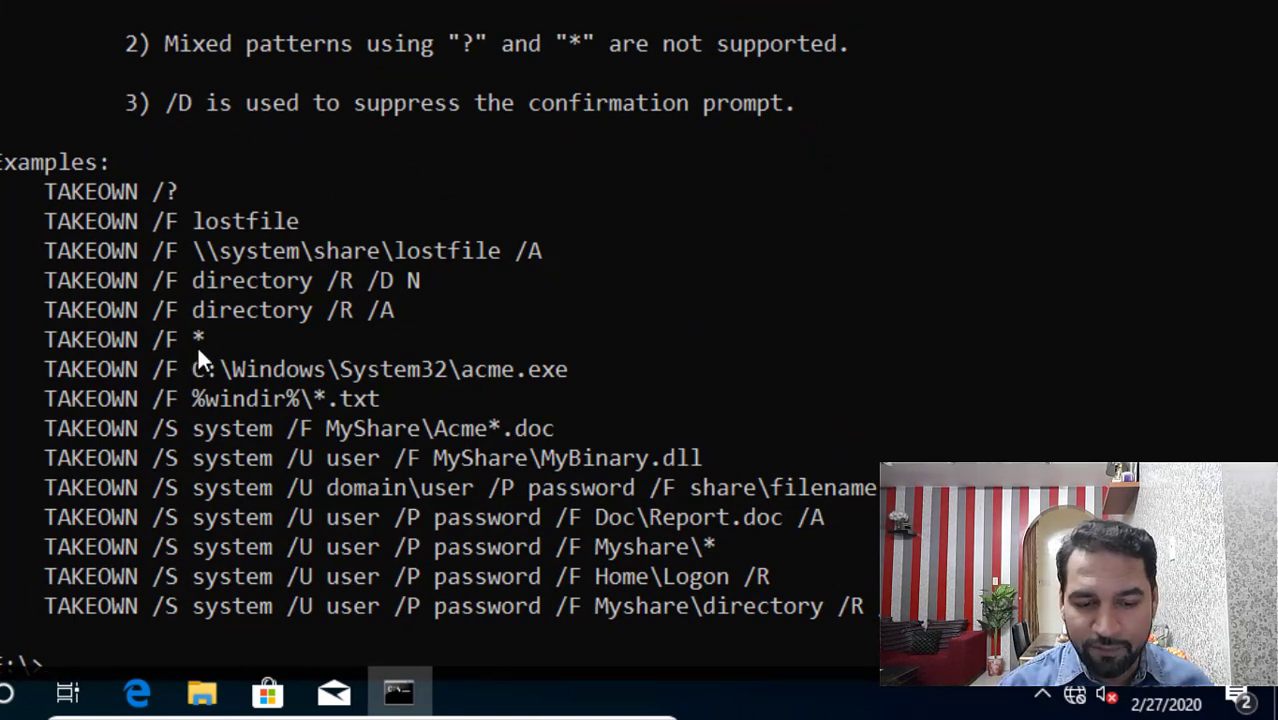
scroll(267, 317, "down", 1)
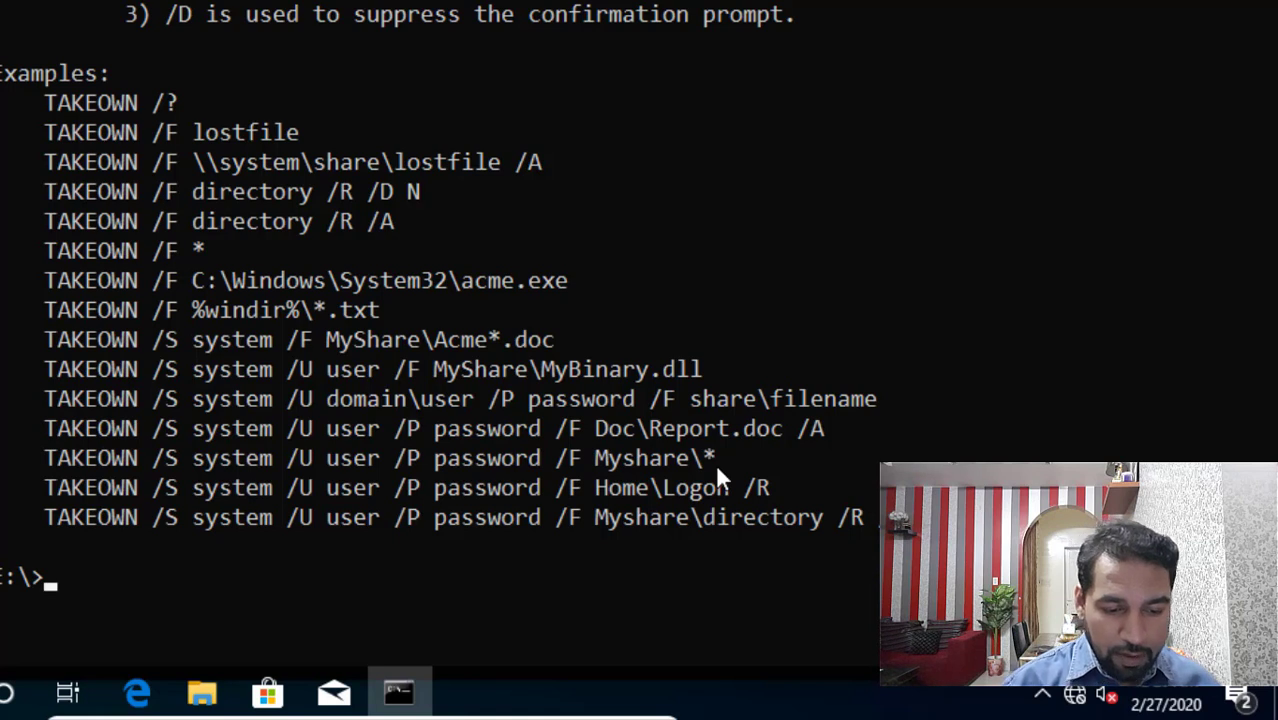
- Take ownership of everything on drive E: recursively with takeown /F * /R, answering Y to replacing the System Volume Information permissions
type("takeown  /?")
key("BackSpace")
type("F * ")
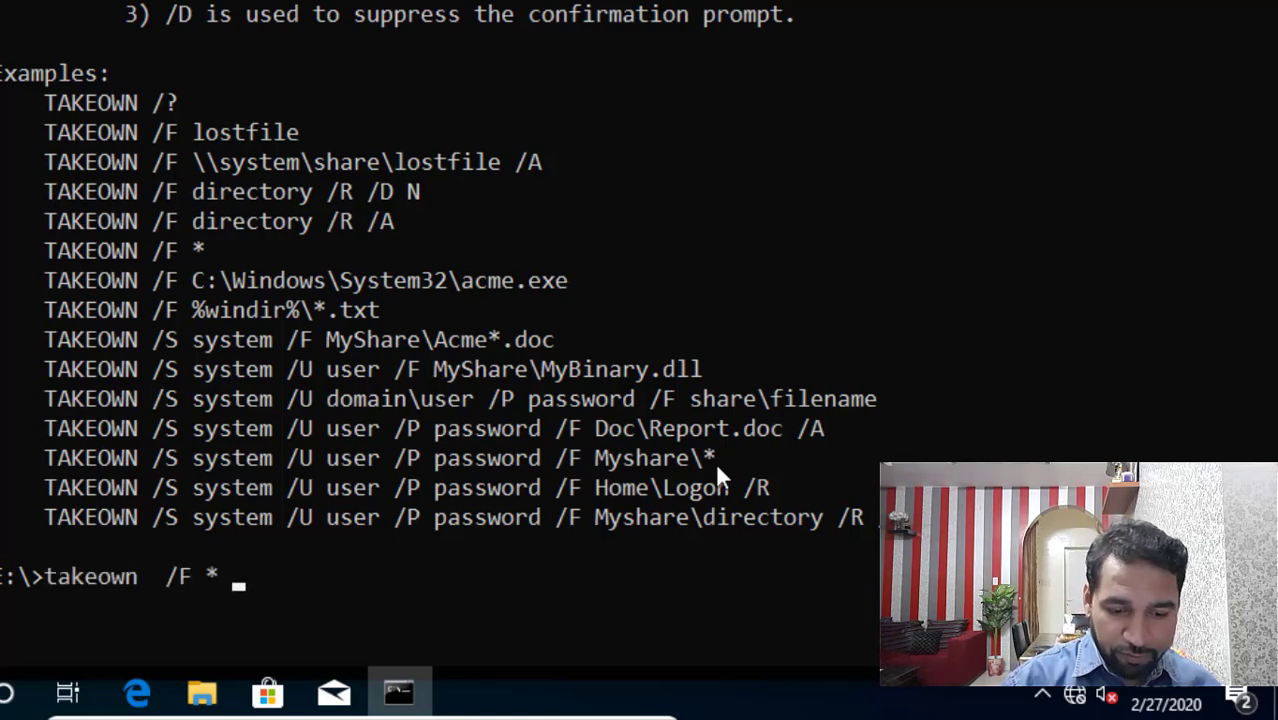
type("/R")
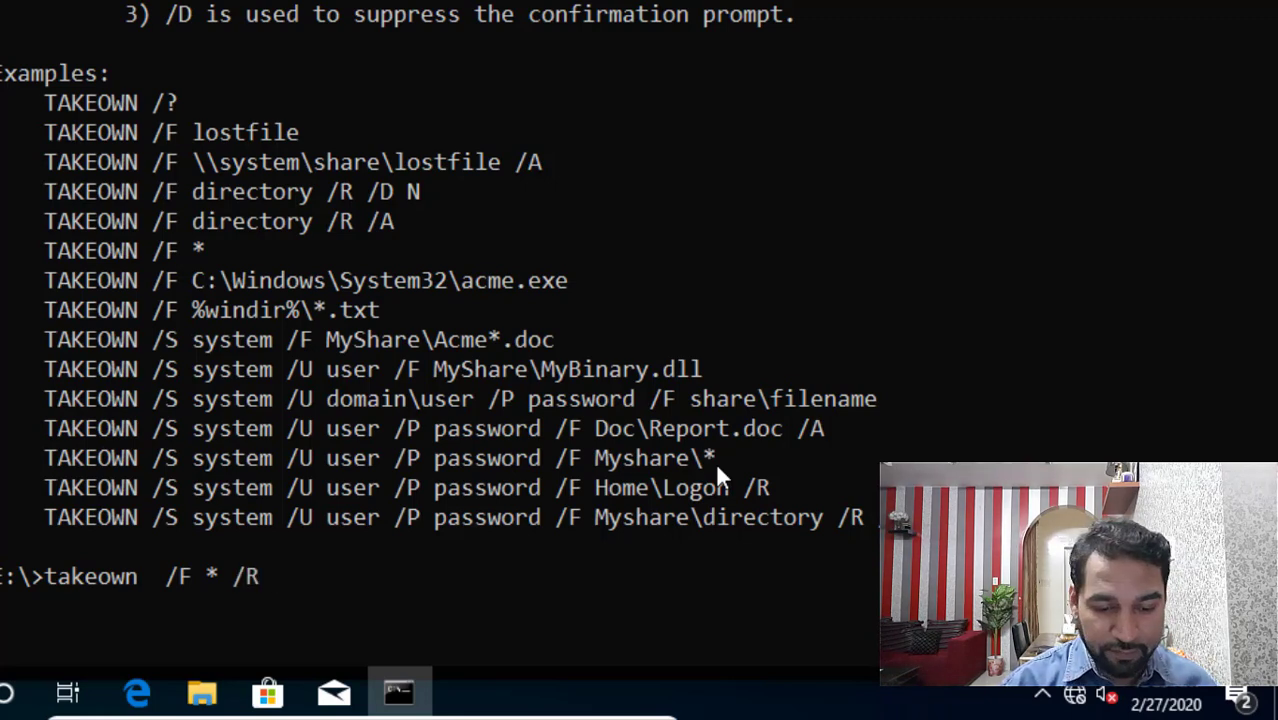
key("Return")
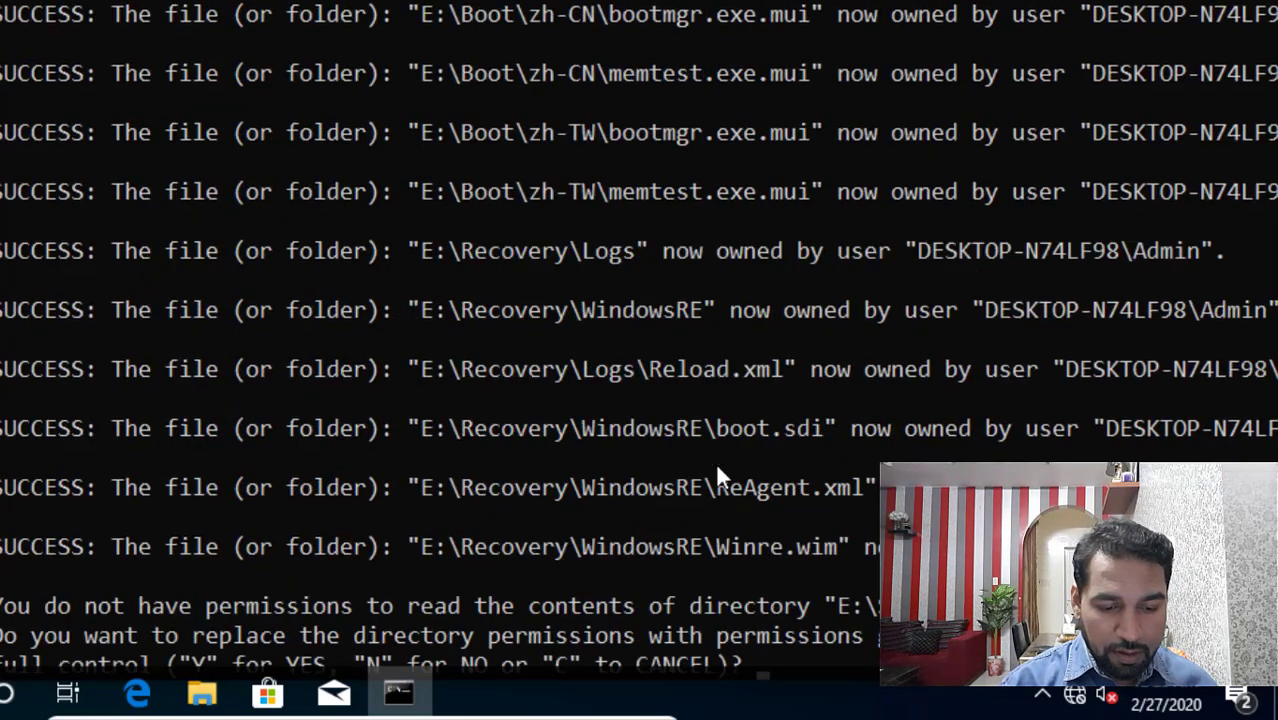
scroll(715, 461, "down", 2)
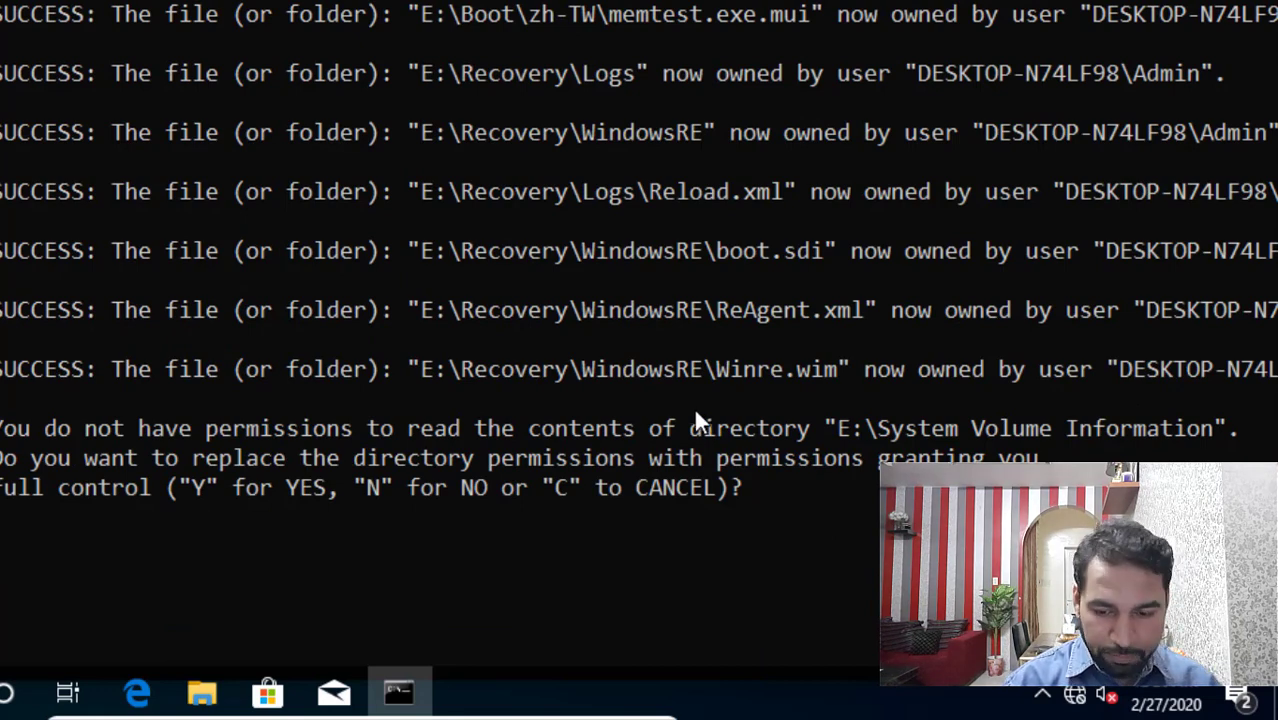
type("Y")
key("Return")
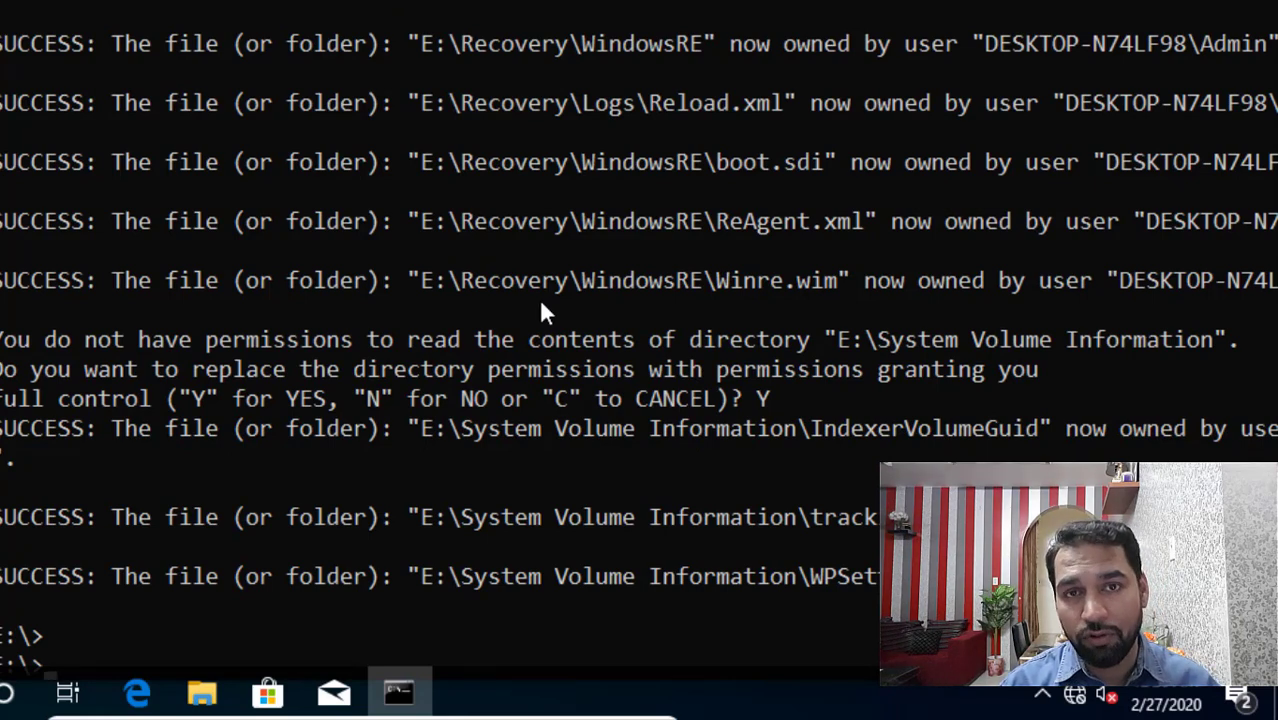
- Display the help of the icacls command with /? and examine its grant examples, access rights and the /T option
scroll(539, 299, "down", 2)
type("icacls")
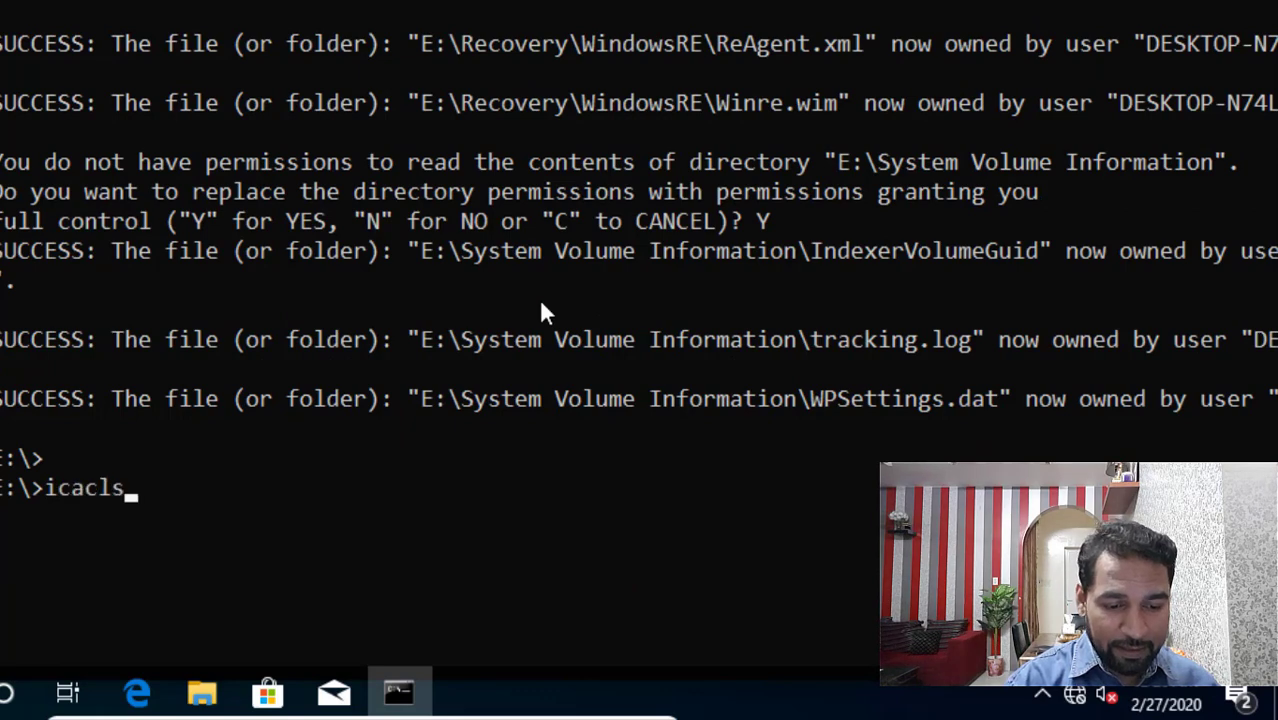
type(" /?")
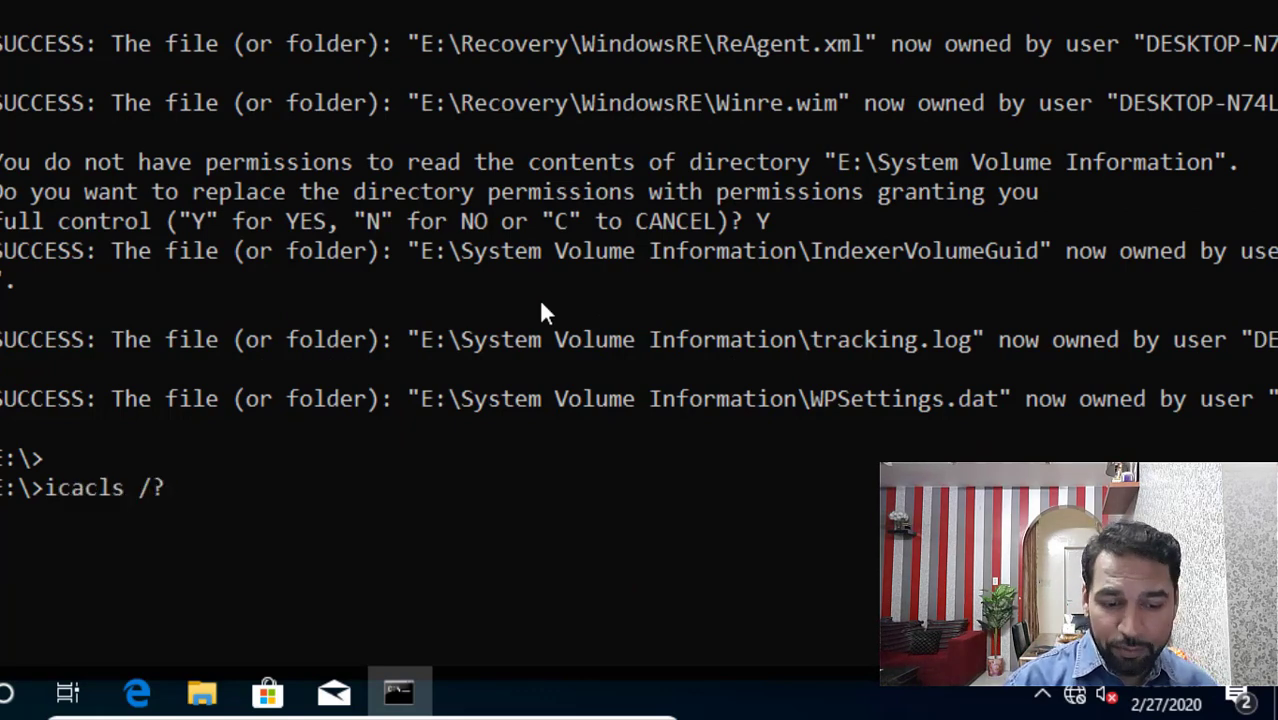
key("Return")
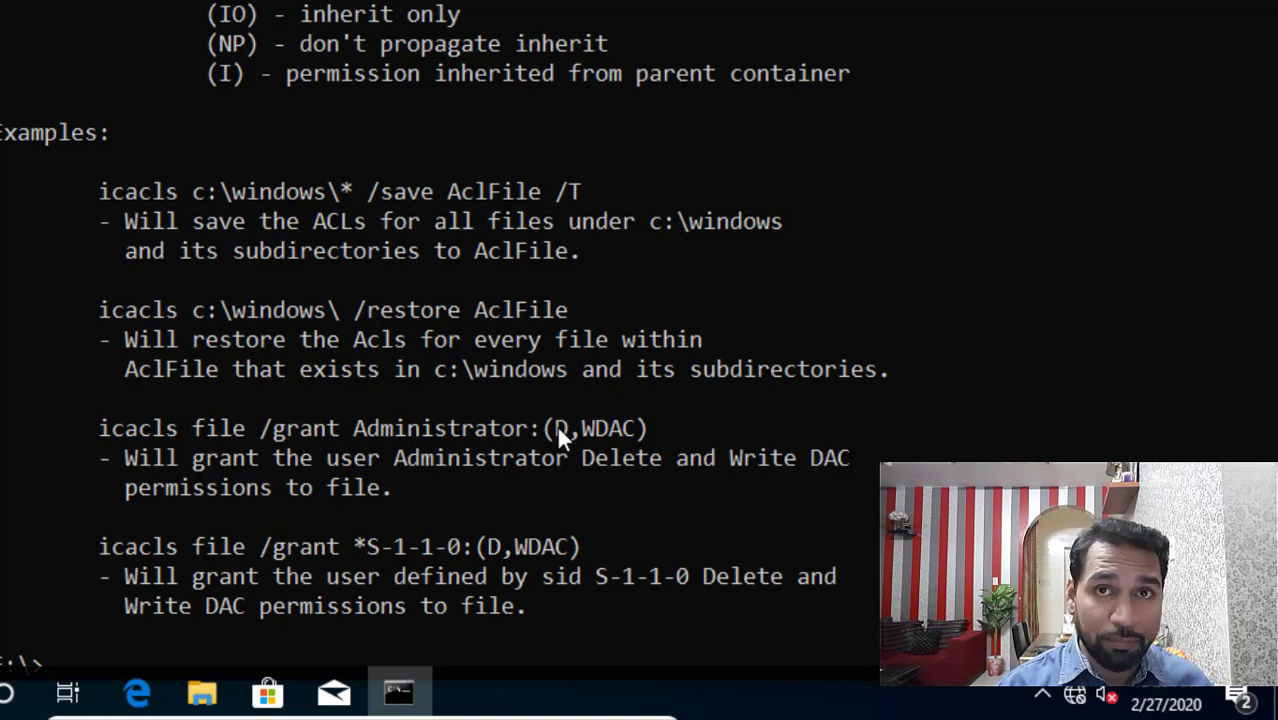
scroll(555, 423, "up", 8)
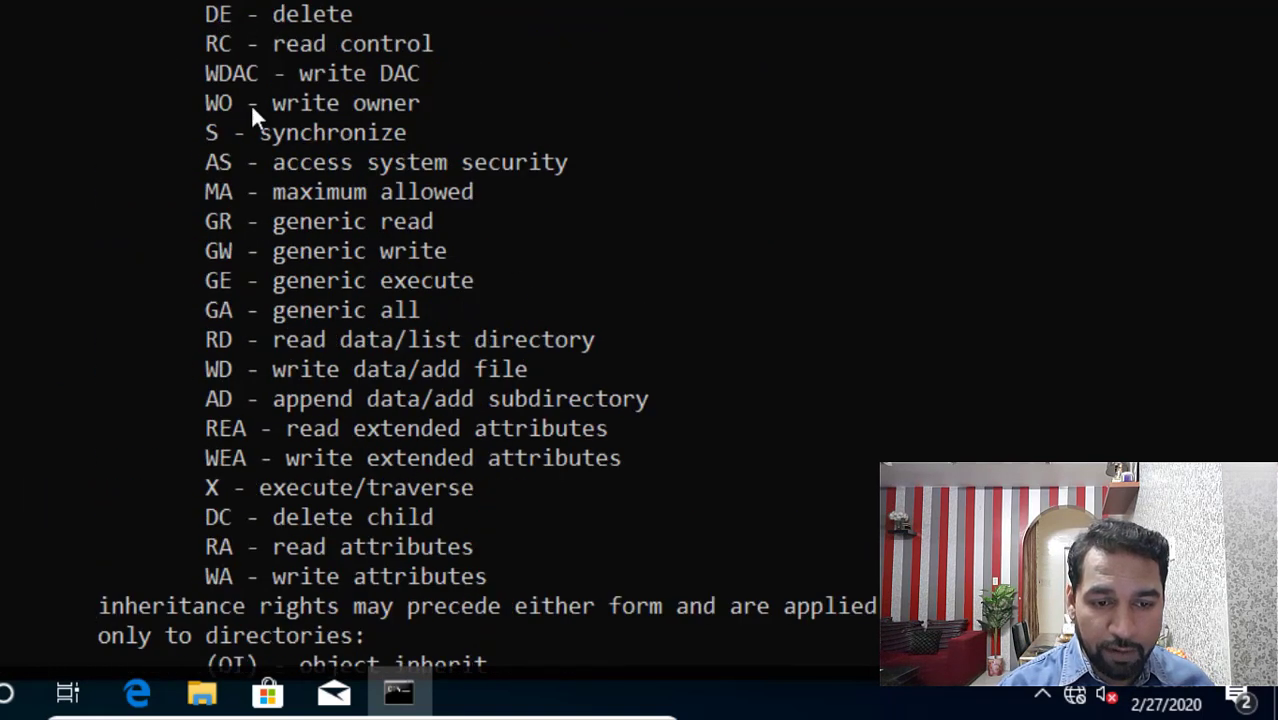
scroll(245, 97, "up", 3)
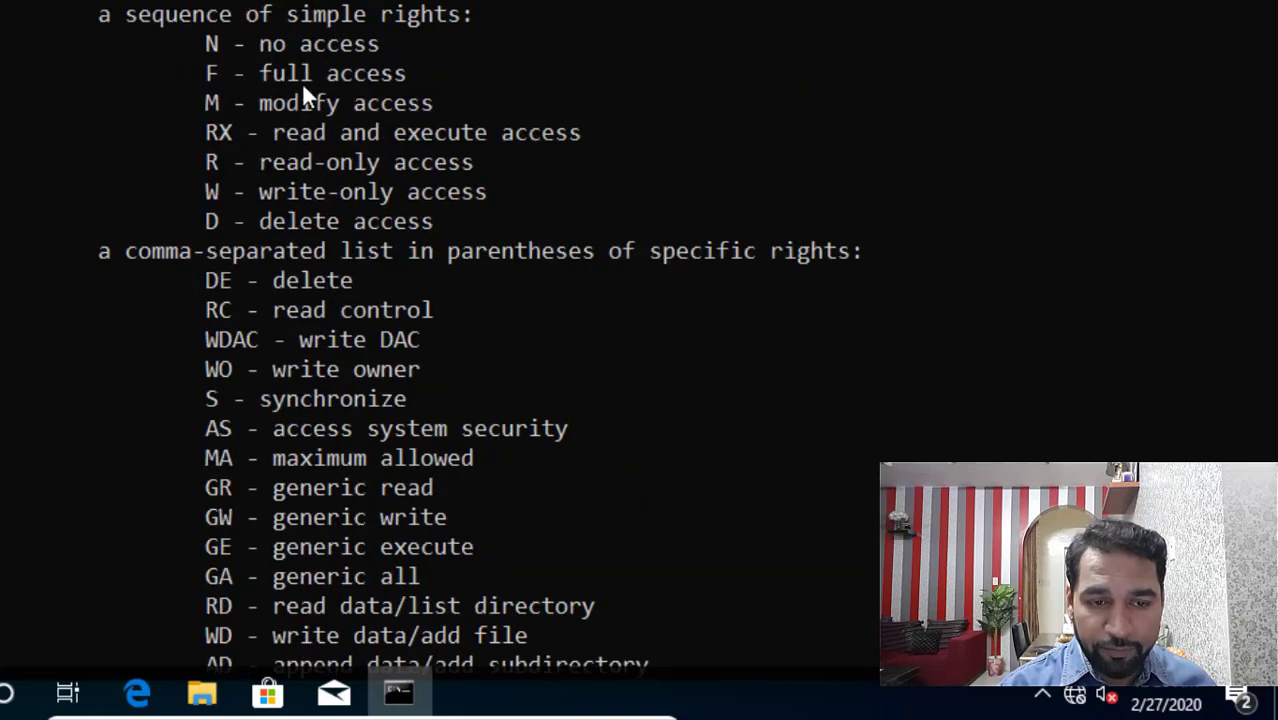
scroll(303, 88, "up", 7)
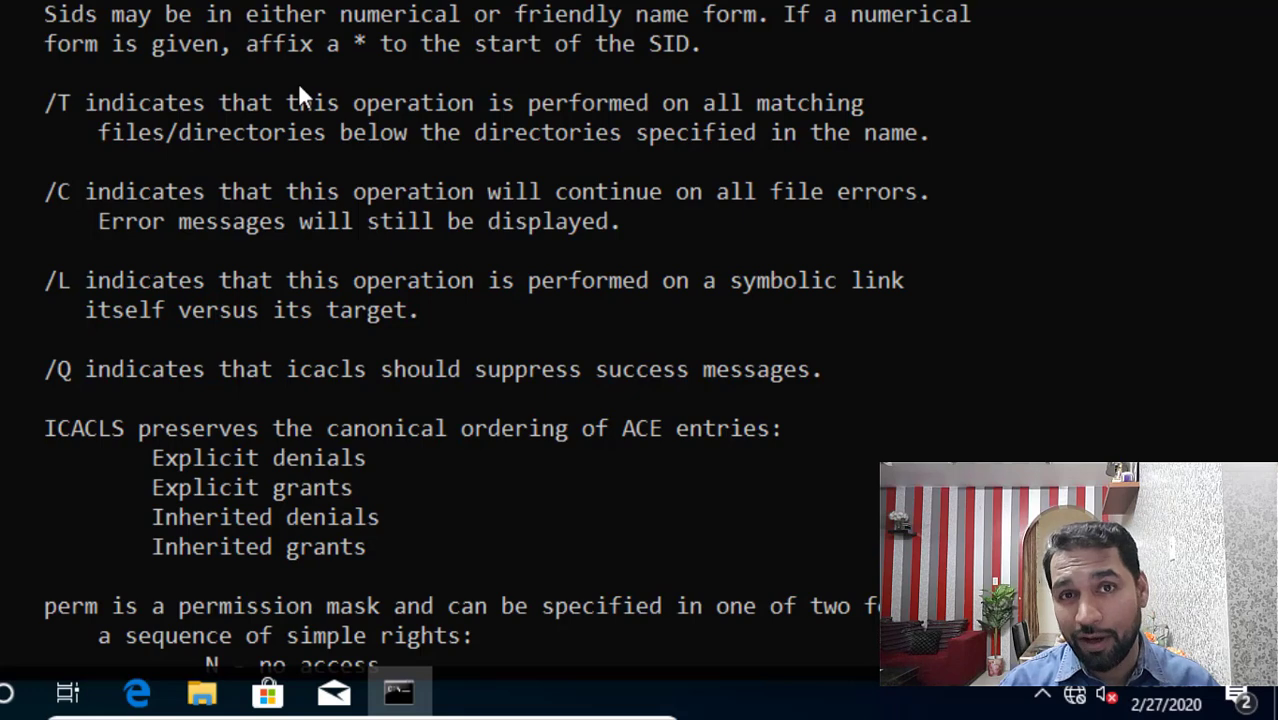
scroll(449, 128, "down", 20)
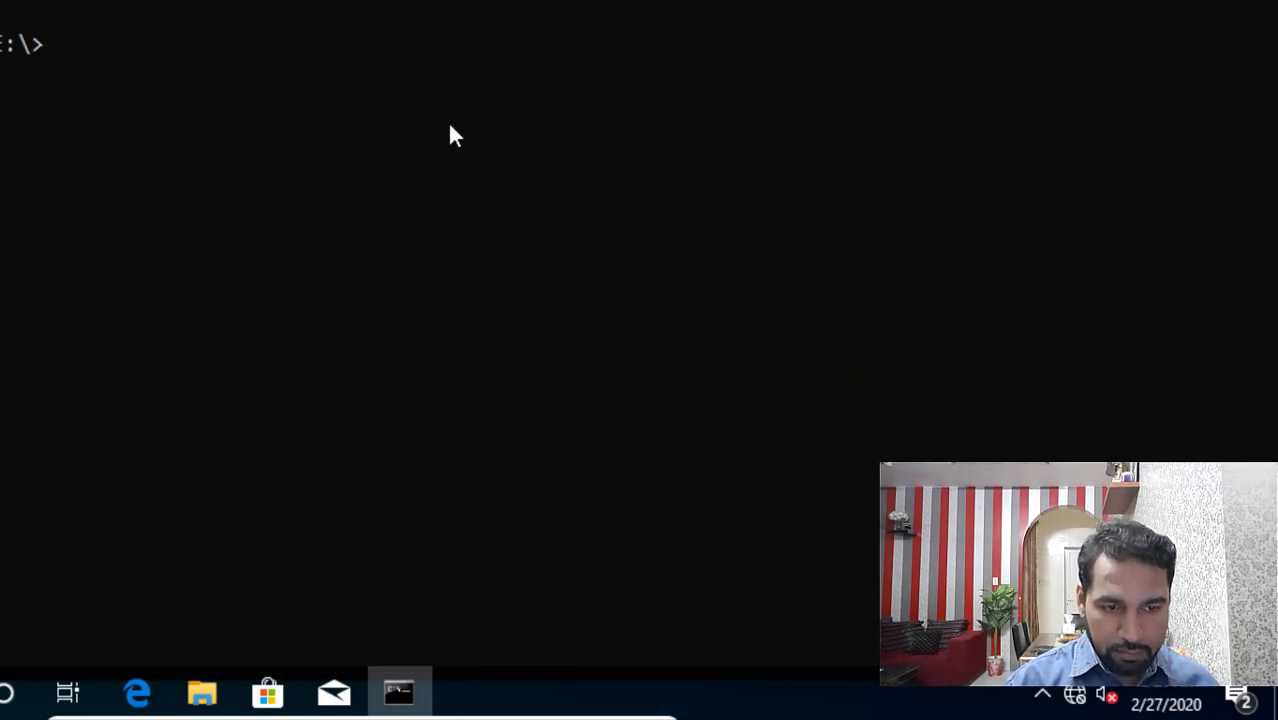
- Grant the admin account full access to all files and subfolders on drive E: with icacls * /grant admin:(F) /T
type("icacls /?")
key("BackSpace")
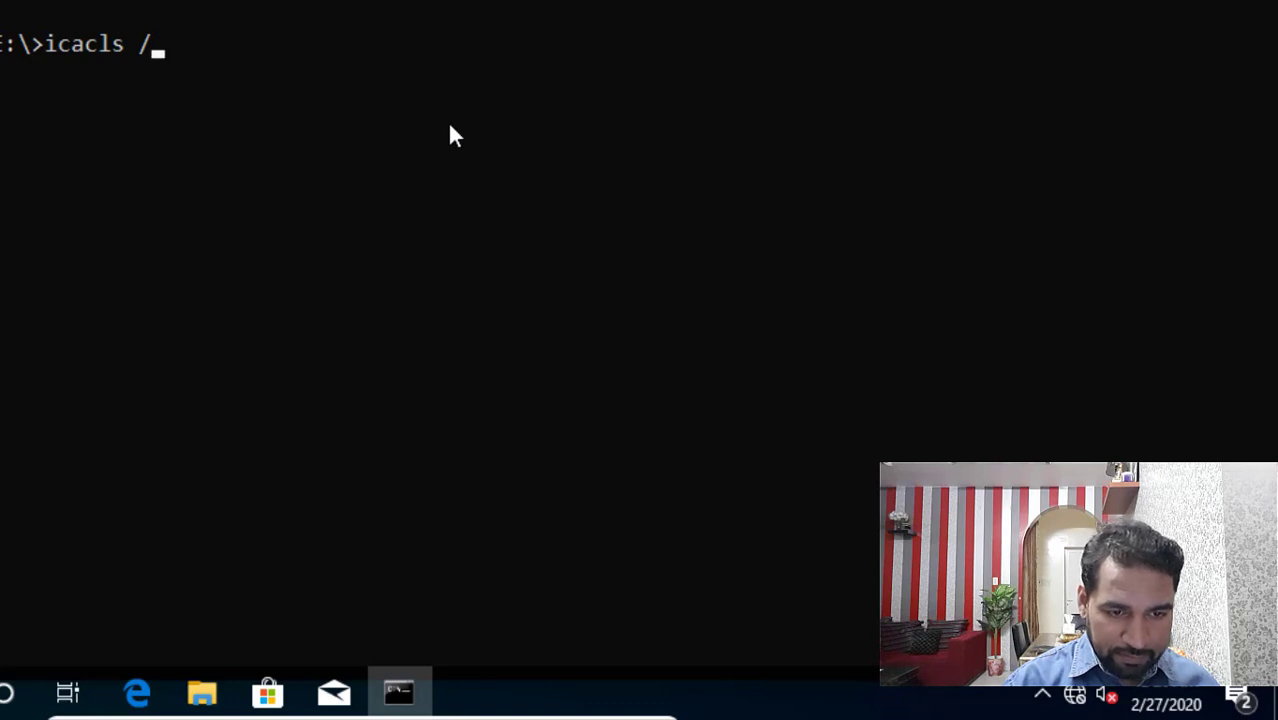
key("BackSpace")
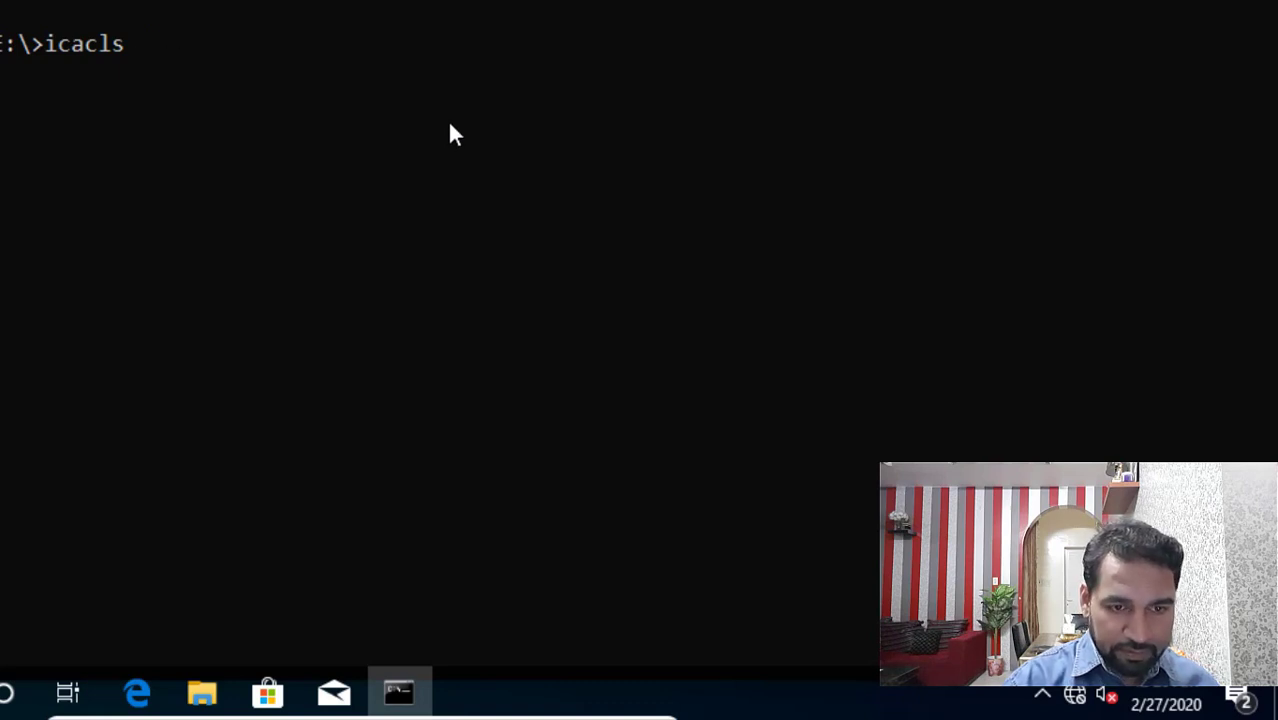
type("* /grant admin")
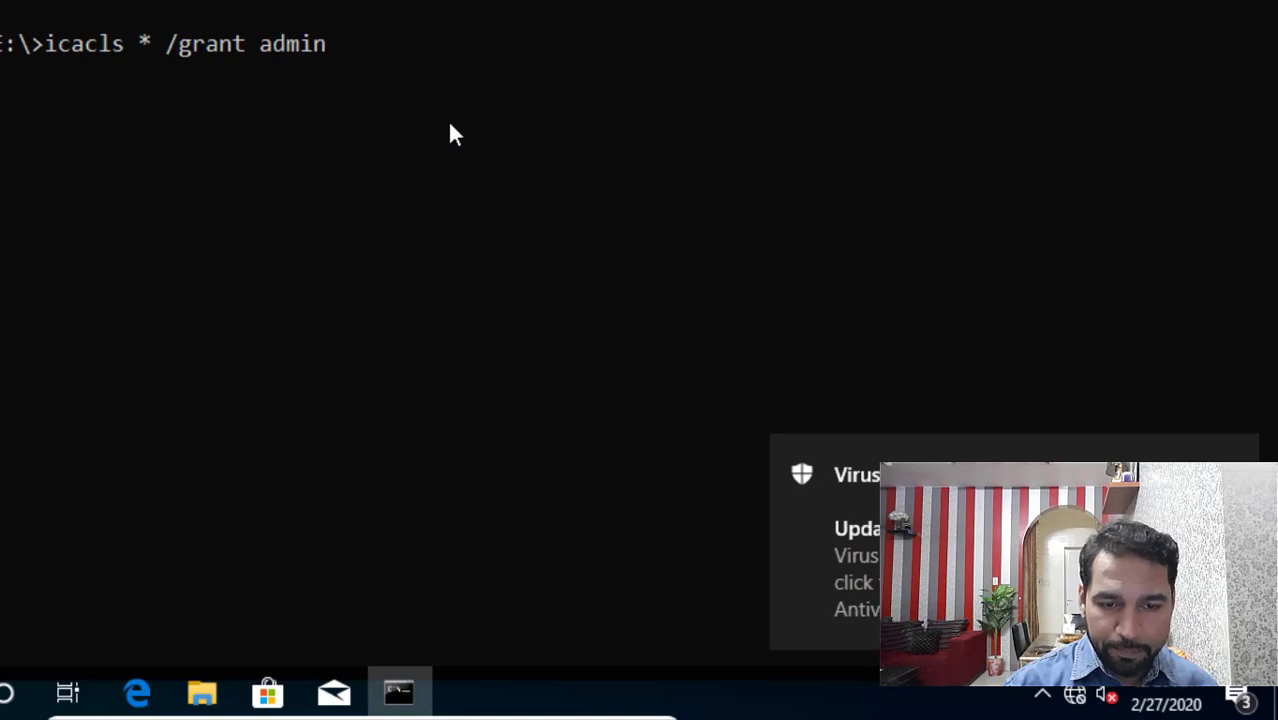
type(":(F)")
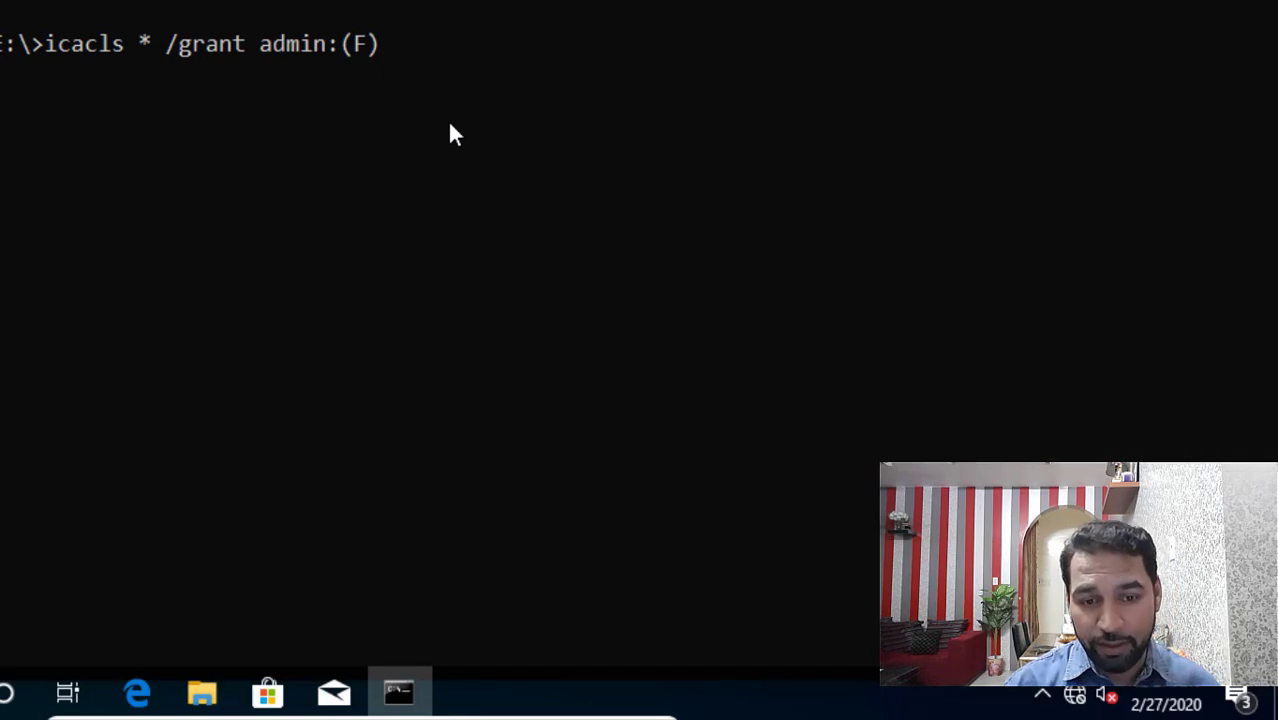
type(" /")
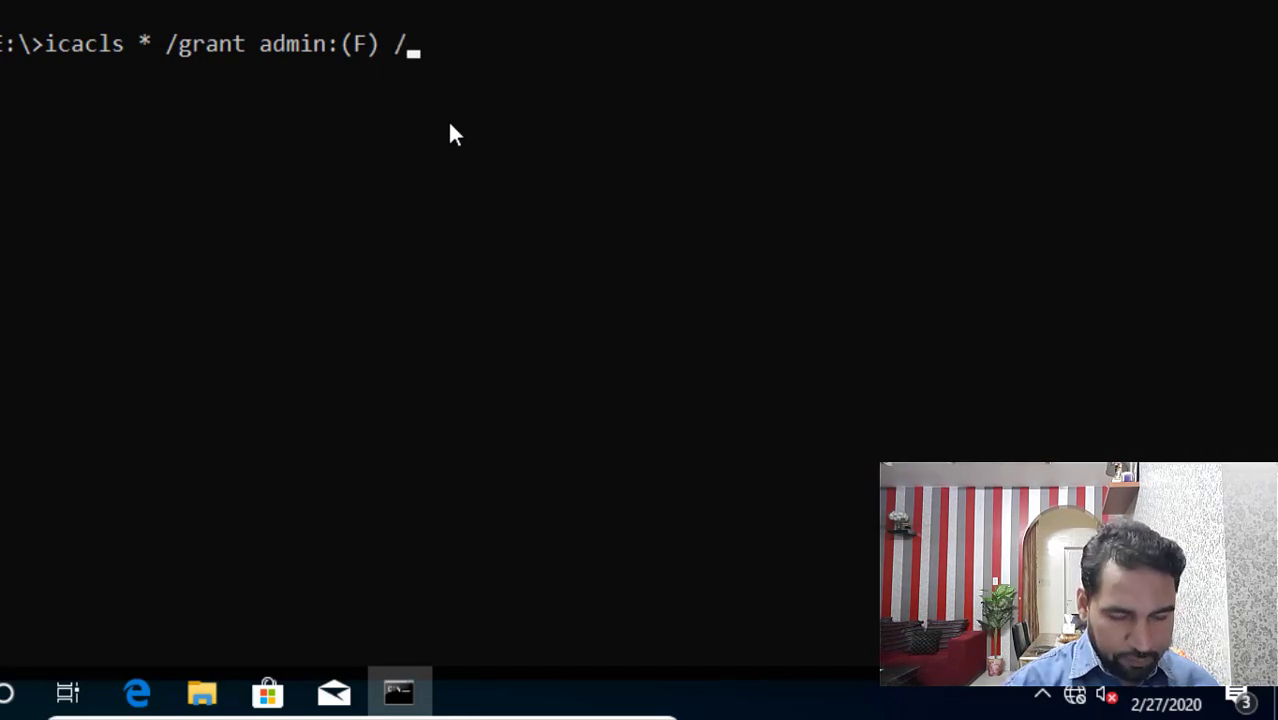
key("Return")
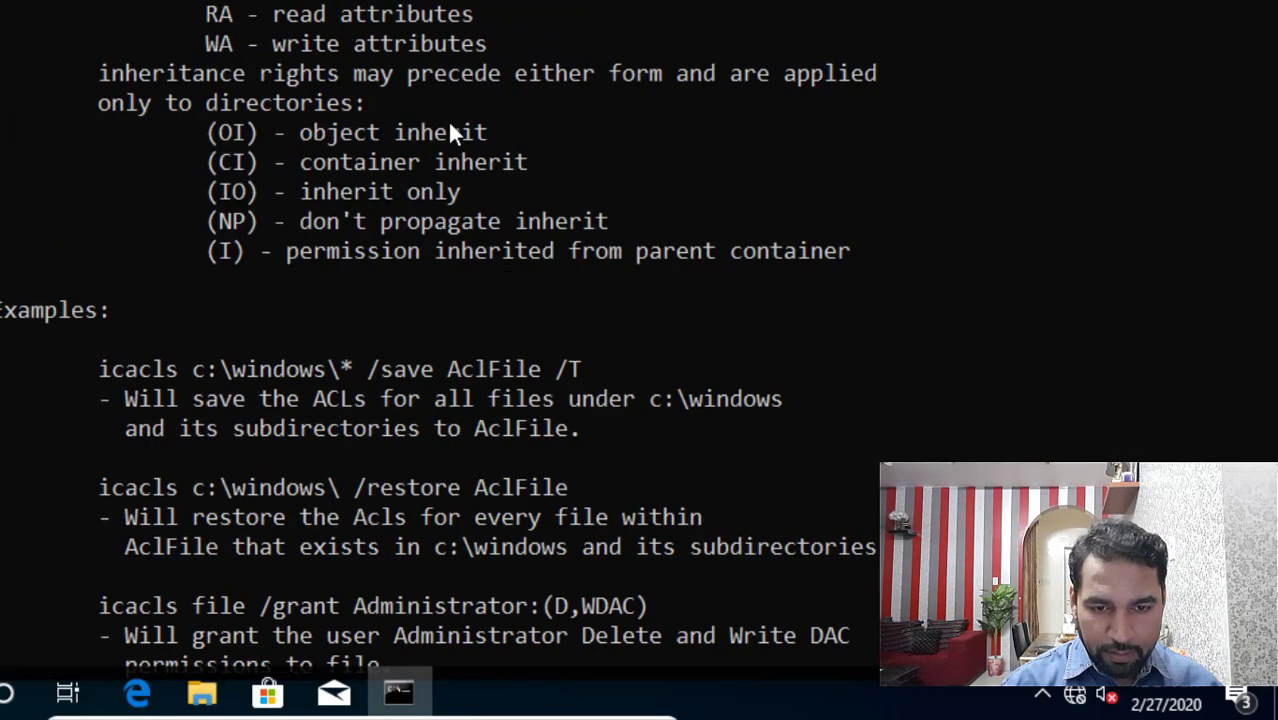
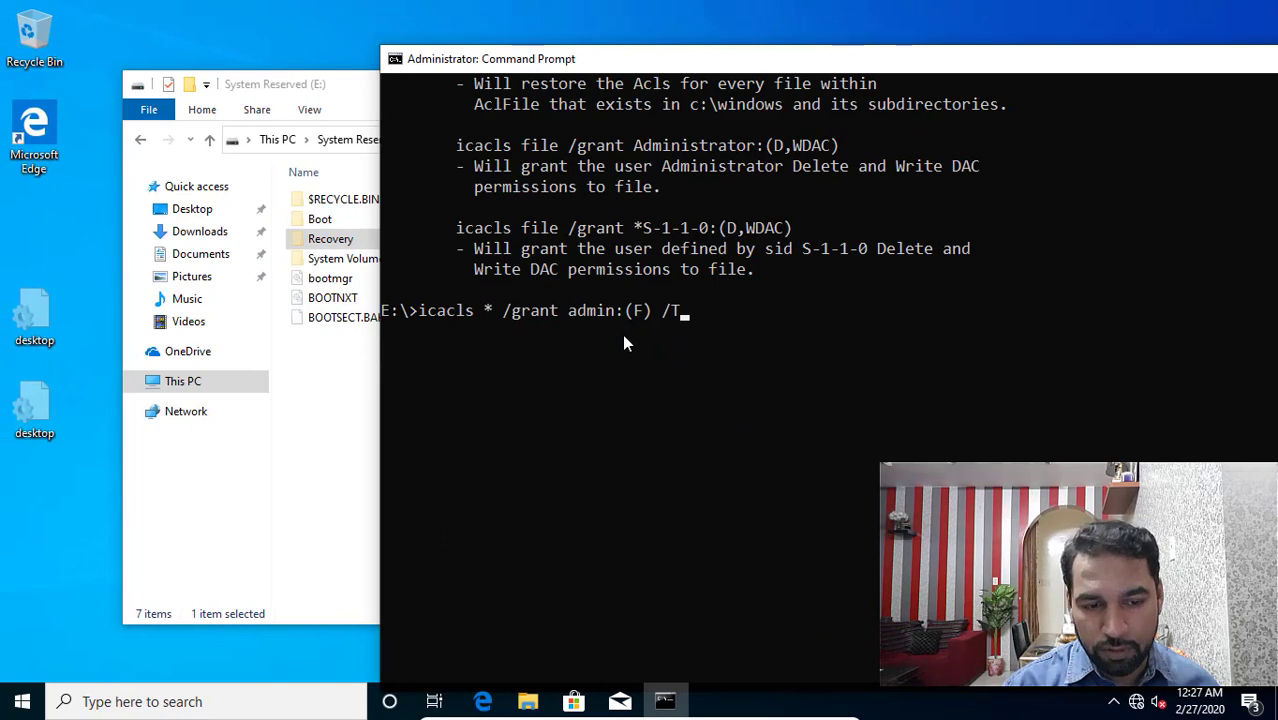
key("Return")
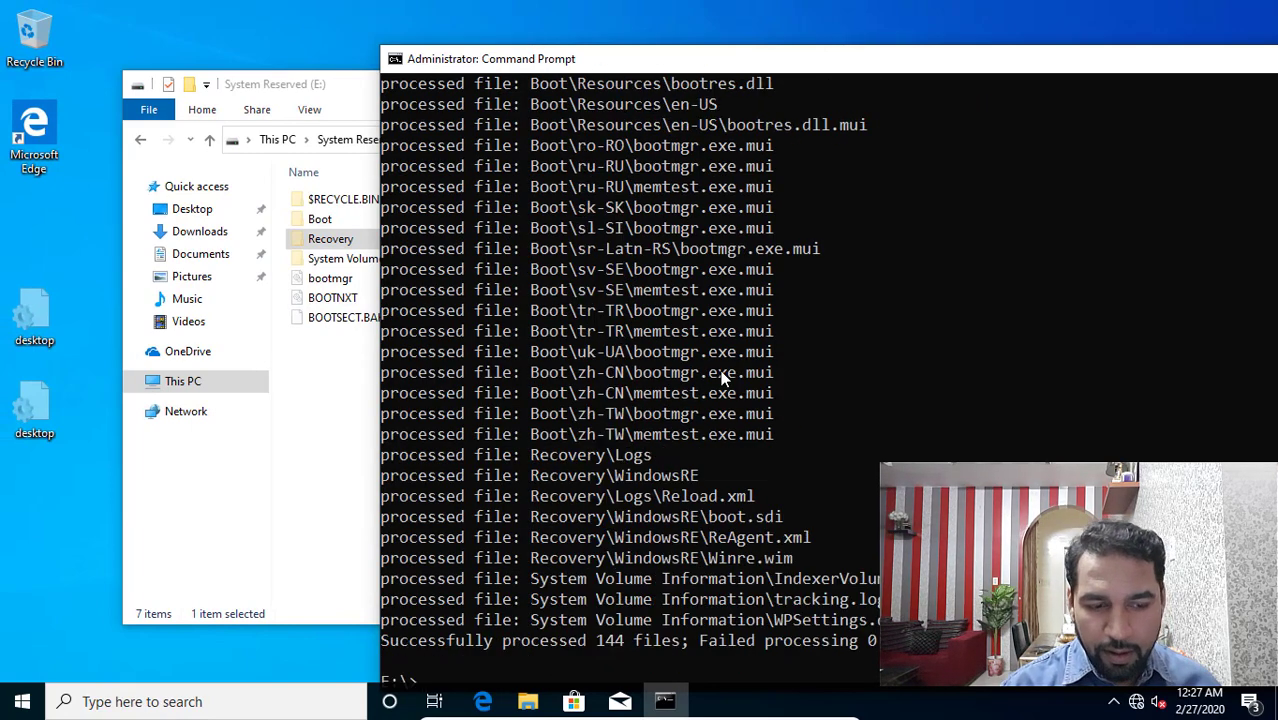
- Return to the System Reserved (E:) window in File Explorer and open the Recovery folder
left_click(345, 414)
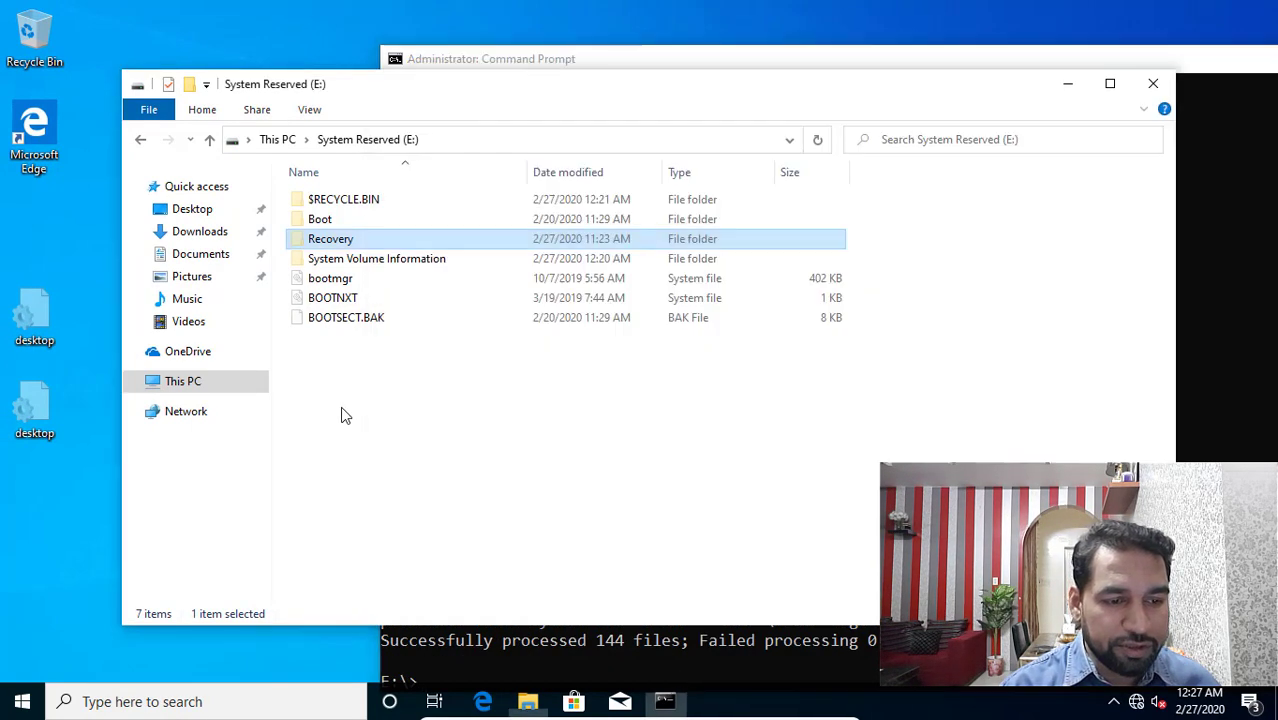
double_click(340, 239)
key("Return")
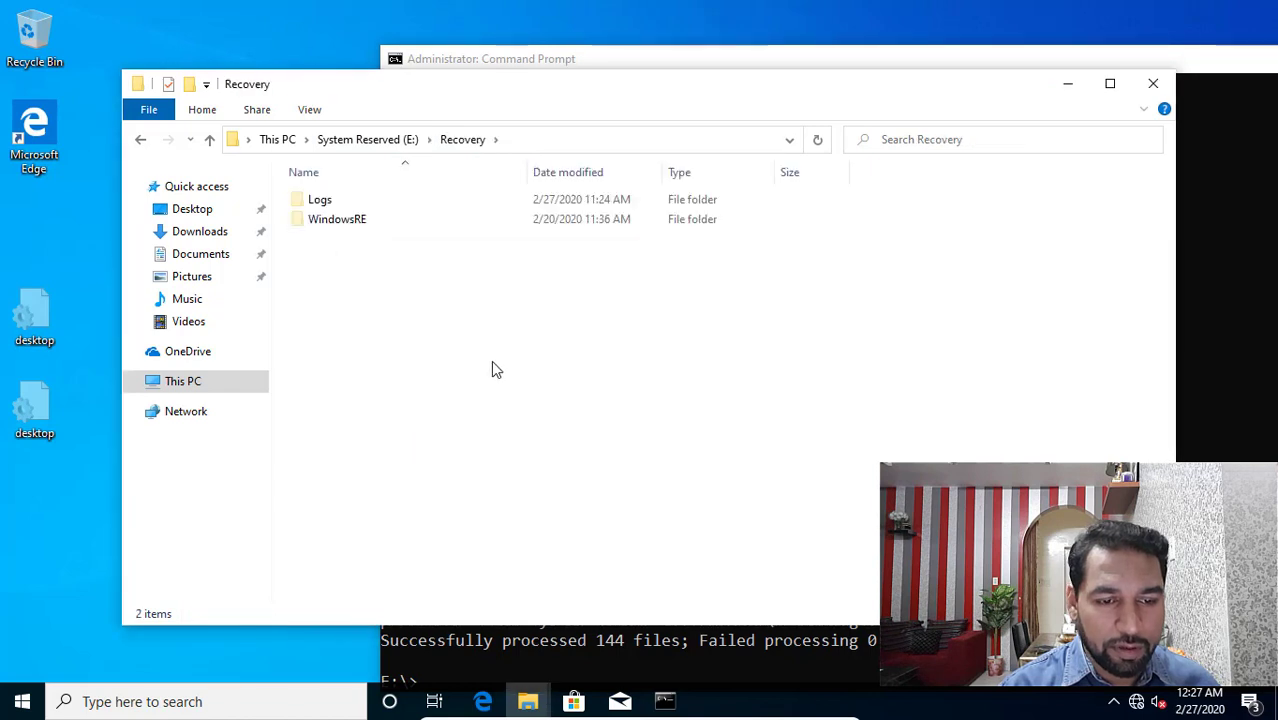
- Examine the contents of the Logs and WindowsRE subfolders, including the Winre.wim file, and return to the Recovery folder
double_click(321, 204)
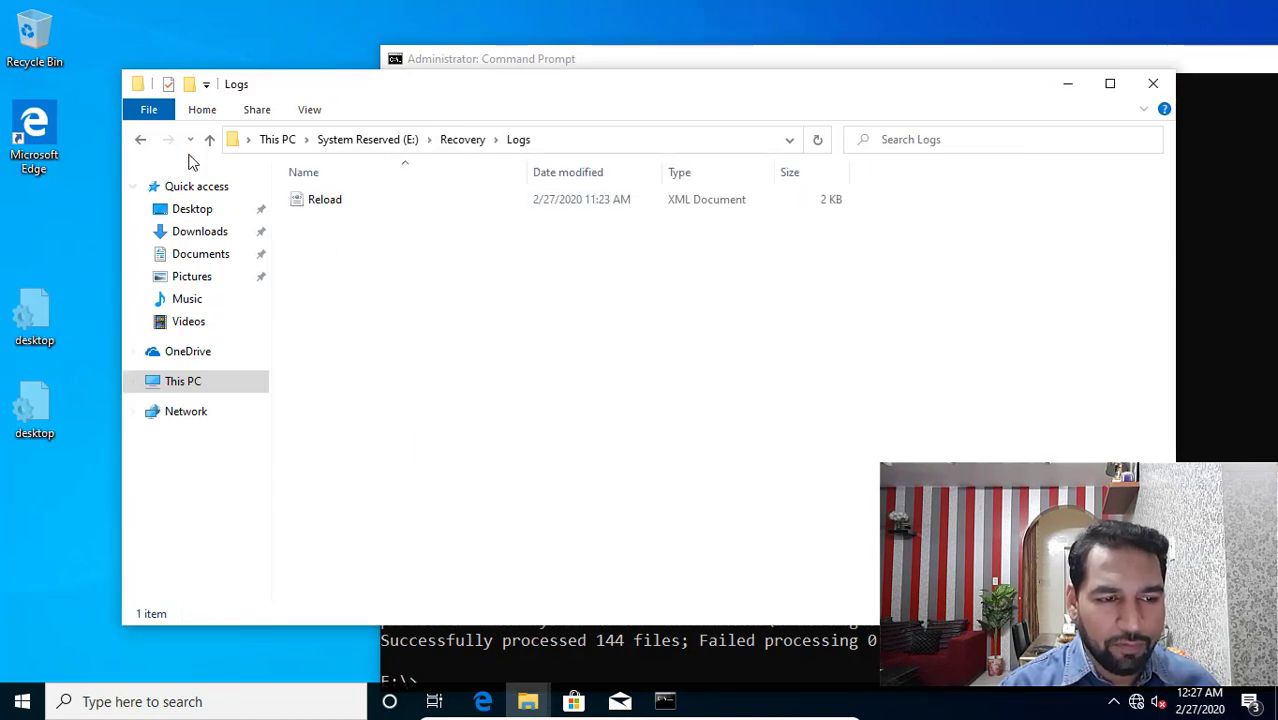
left_click(141, 139)
double_click(325, 224)
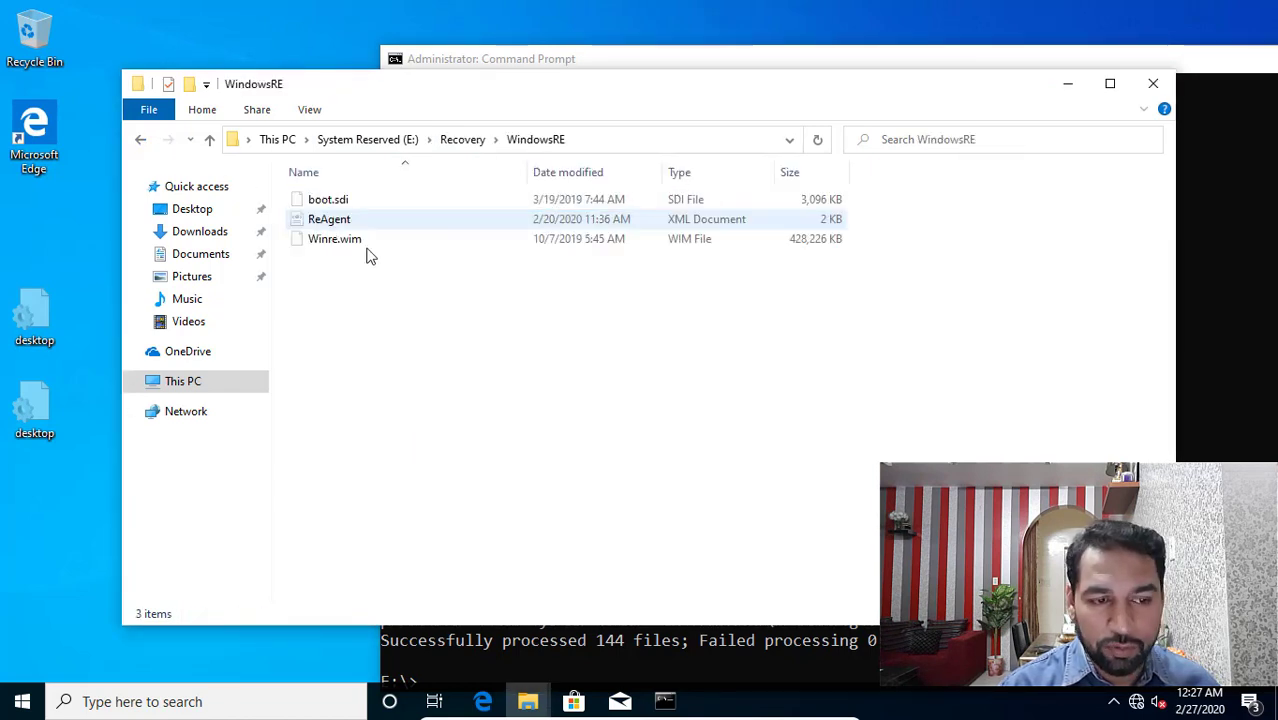
left_click(342, 242)
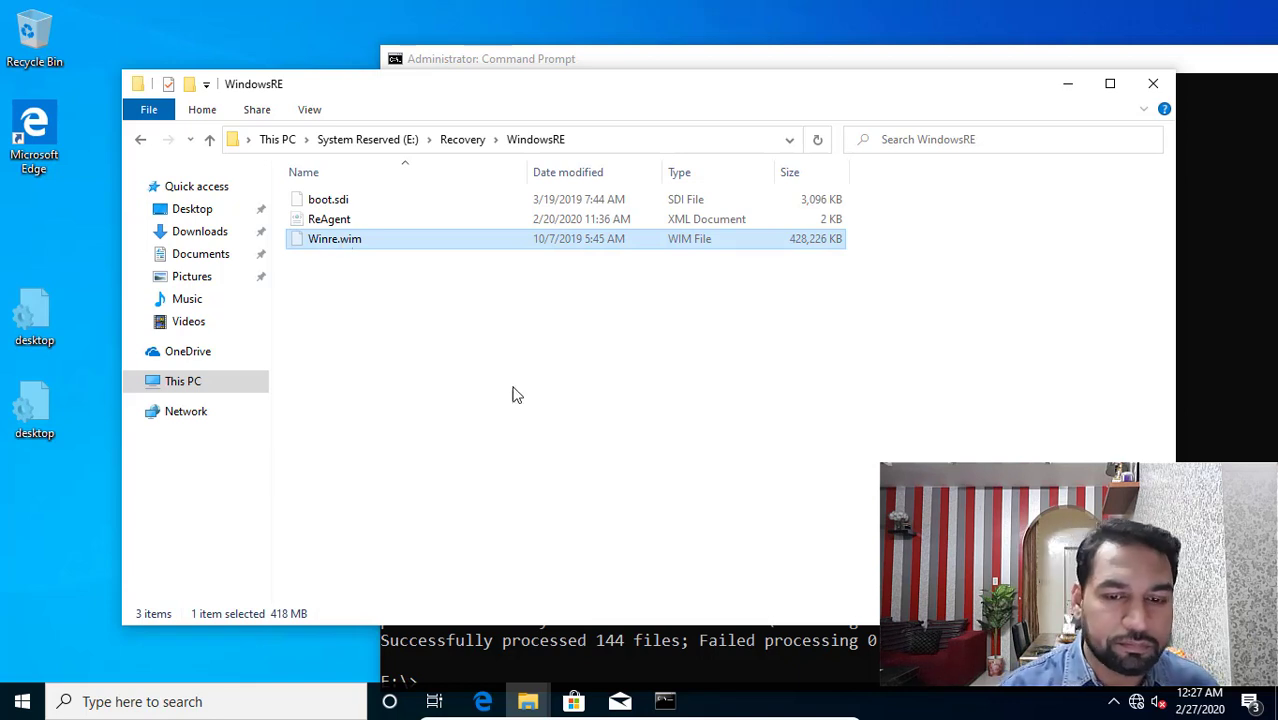
left_click(140, 139)
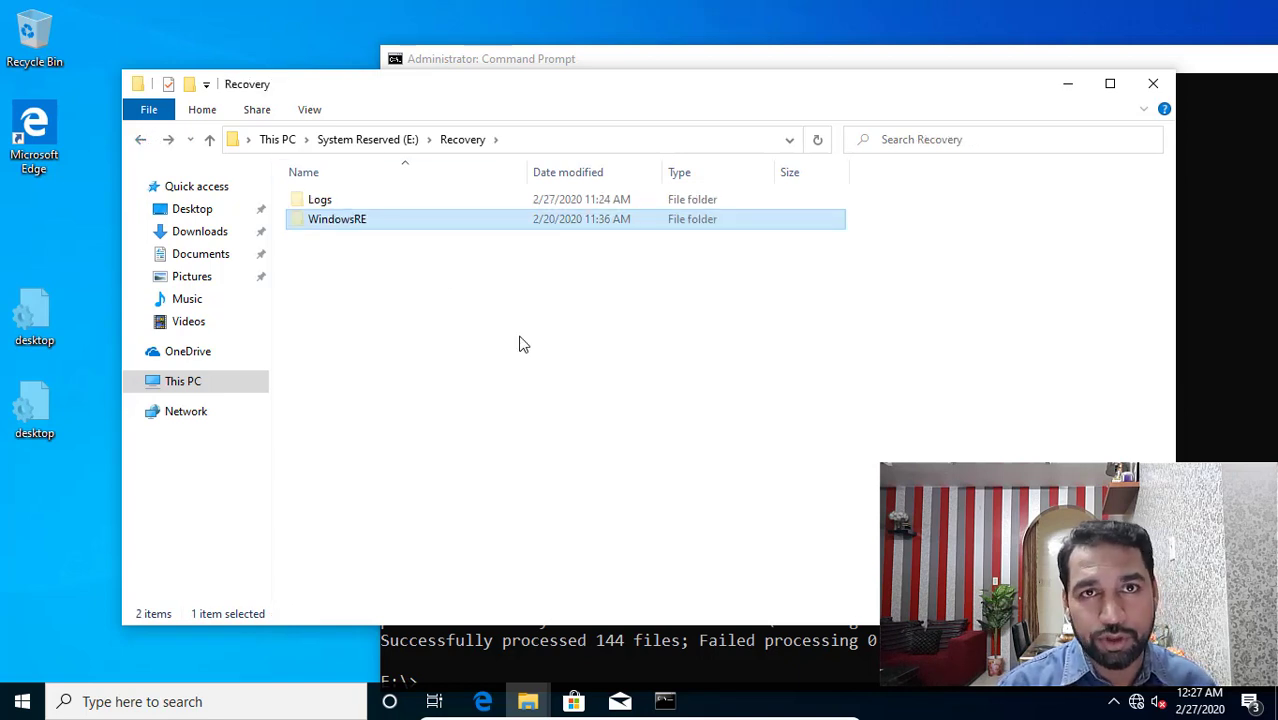